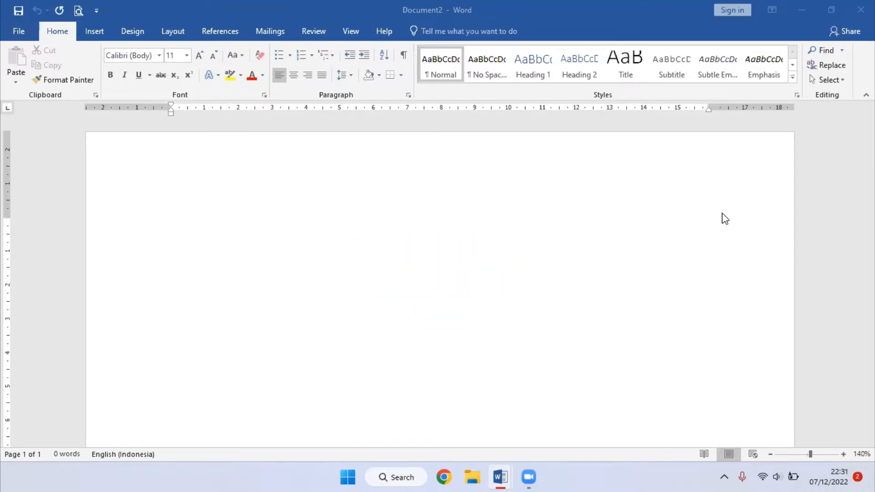
- Examine the built-in automatic table of contents designs without inserting one
{"action": "left_click", "coordinate": [512, 234]}
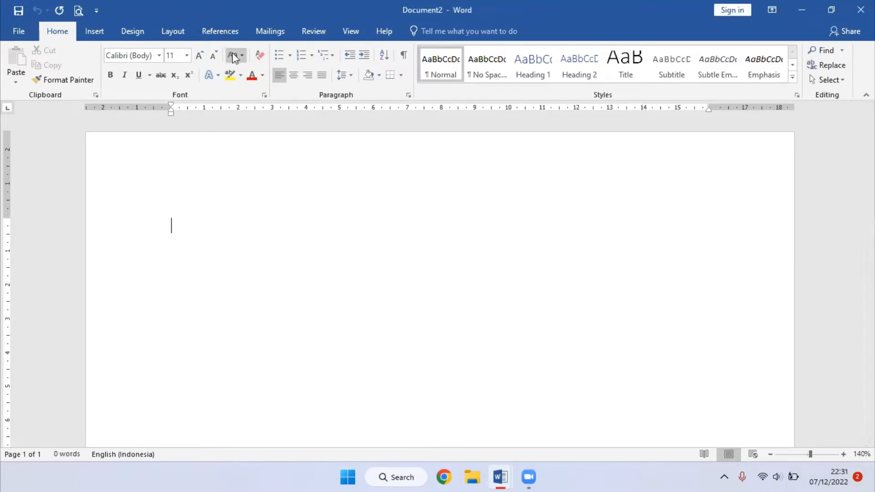
{"action": "left_click", "coordinate": [225, 30]}
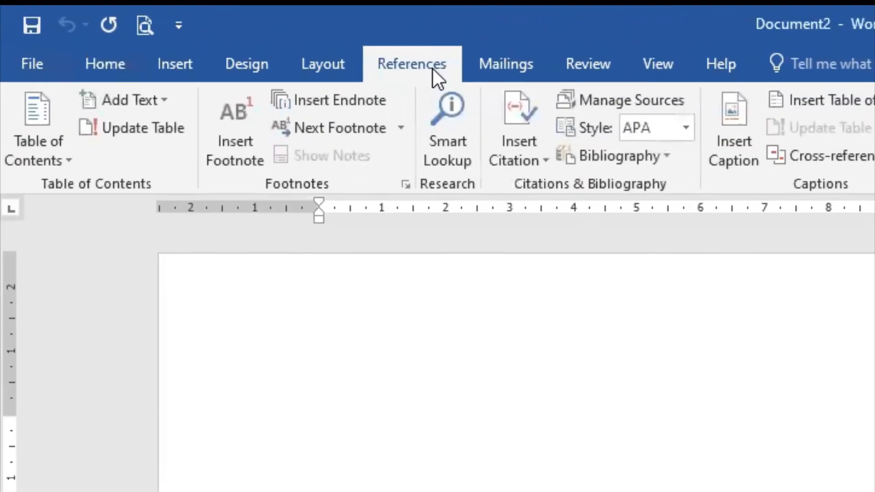
{"action": "left_click", "coordinate": [59, 160]}
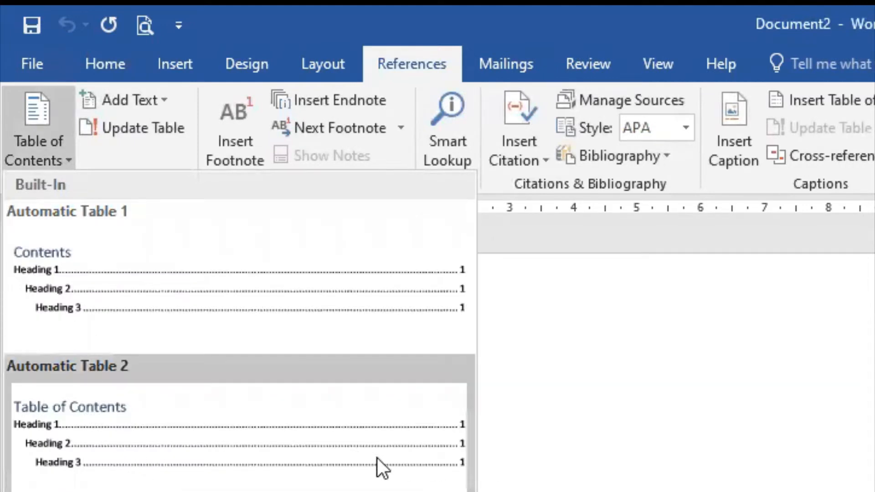
{"action": "left_click", "coordinate": [744, 457]}
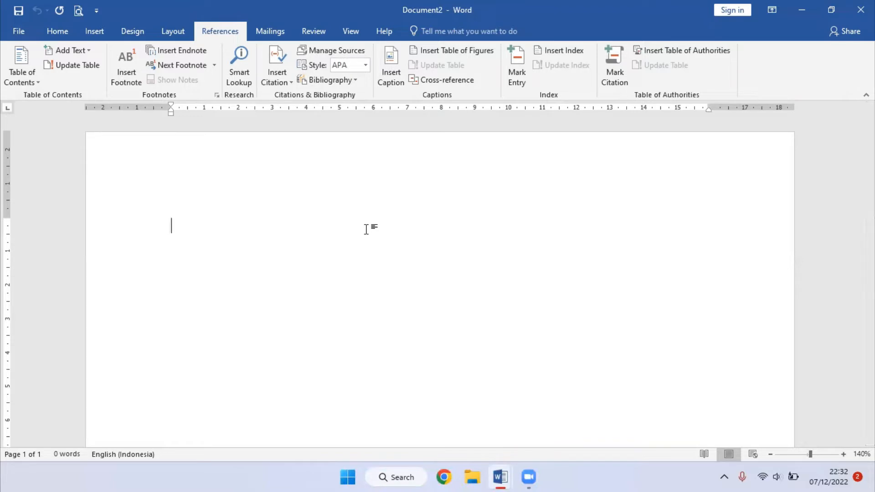
- Enter the title DAFTAR ISI on the first line of the page and center it
{"action": "left_click", "coordinate": [64, 30]}
{"action": "type", "text": "DAFTAR "}
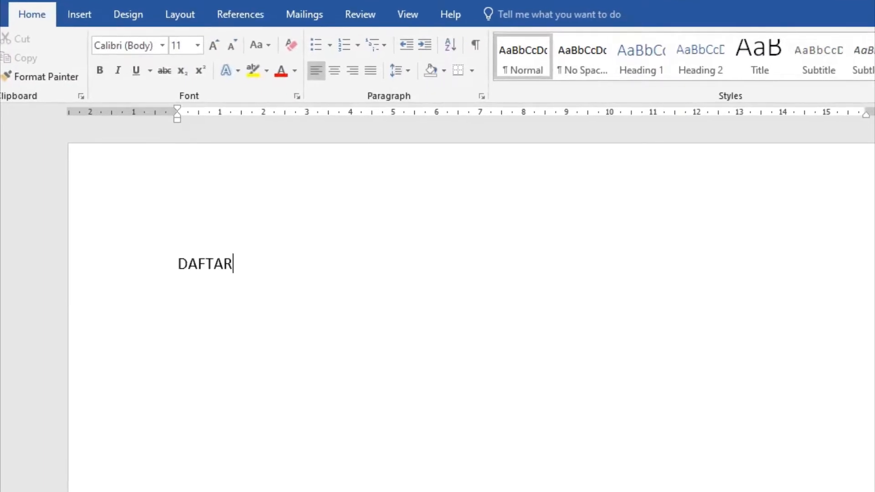
{"action": "type", "text": "ISI"}
{"action": "left_click", "coordinate": [337, 73]}
- Set the font of the DAFTAR ISI title to Arial Black
{"action": "left_click_drag", "start_coordinate": [615, 269], "coordinate": [474, 264]}
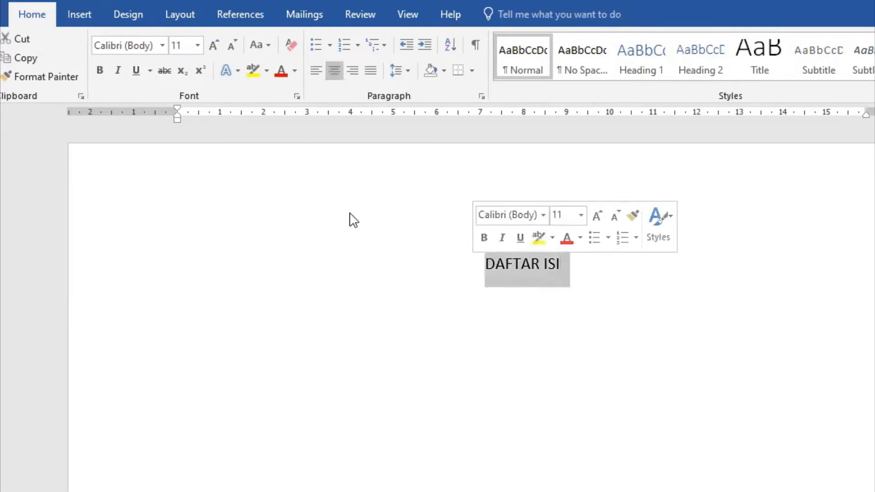
{"action": "left_click", "coordinate": [164, 44]}
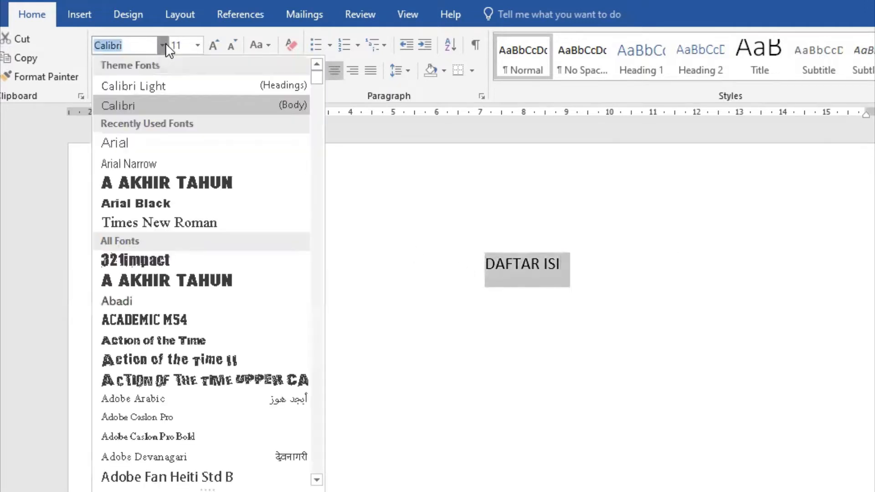
{"action": "left_click", "coordinate": [176, 203]}
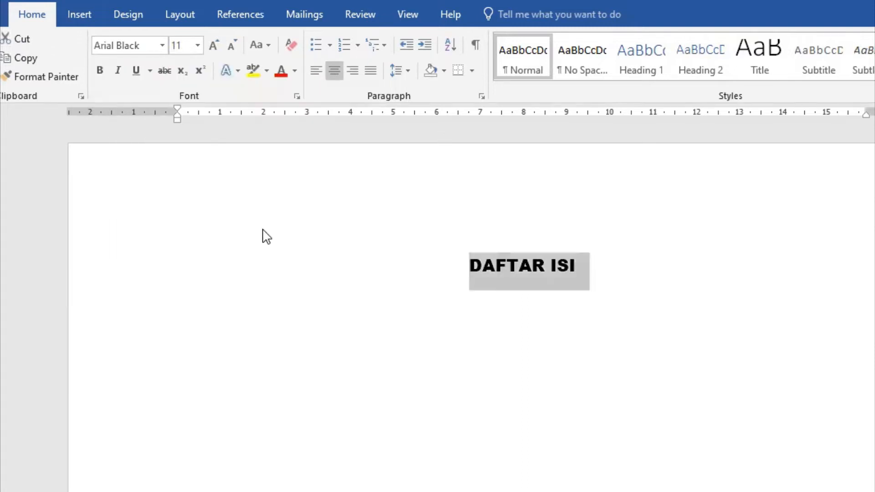
{"action": "left_click", "coordinate": [595, 296]}
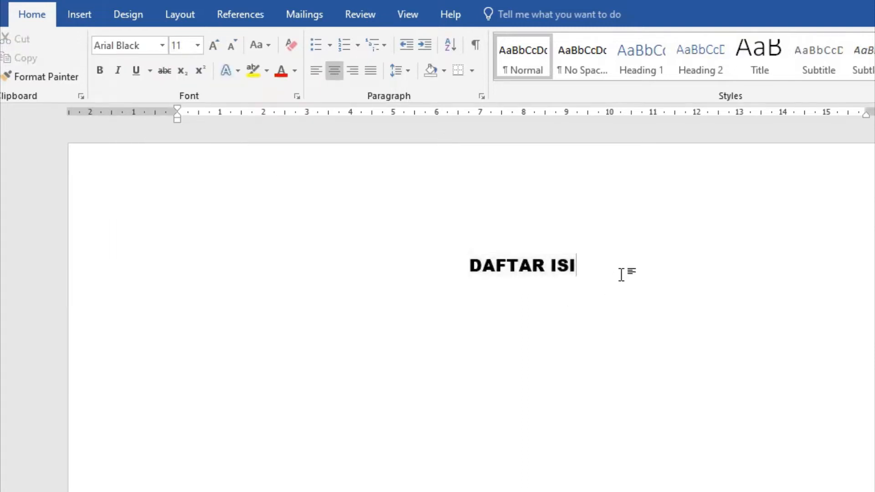
- Start a left-aligned paragraph two lines below the DAFTAR ISI title
{"action": "key", "text": "Return"}
{"action": "key", "text": "Return"}
{"action": "left_click", "coordinate": [316, 69]}
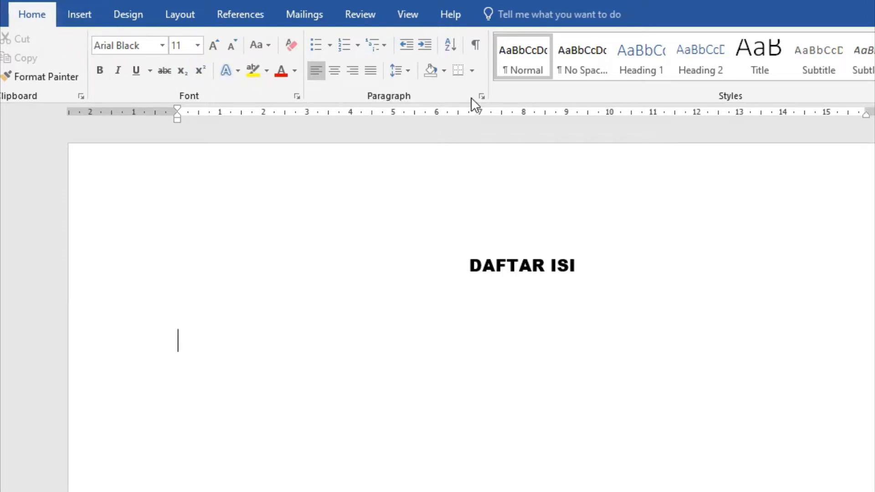
{"action": "left_click", "coordinate": [482, 97]}
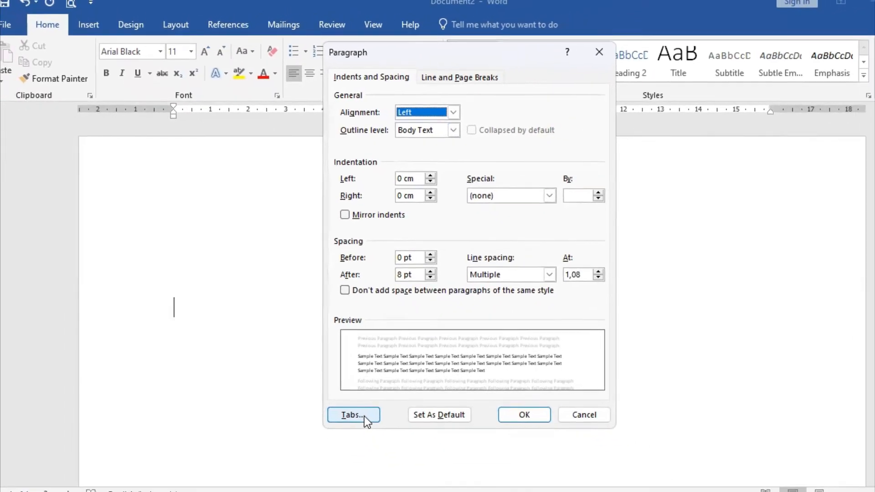
{"action": "left_click", "coordinate": [362, 415]}
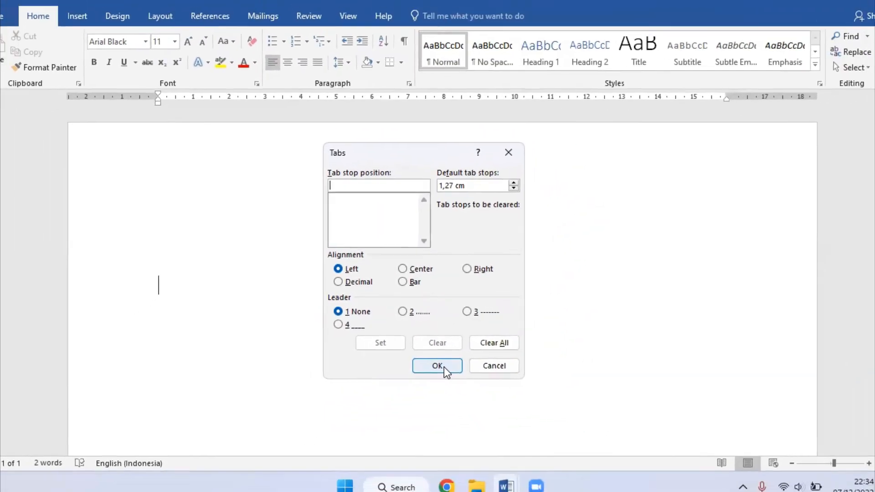
{"action": "left_click", "coordinate": [470, 415]}
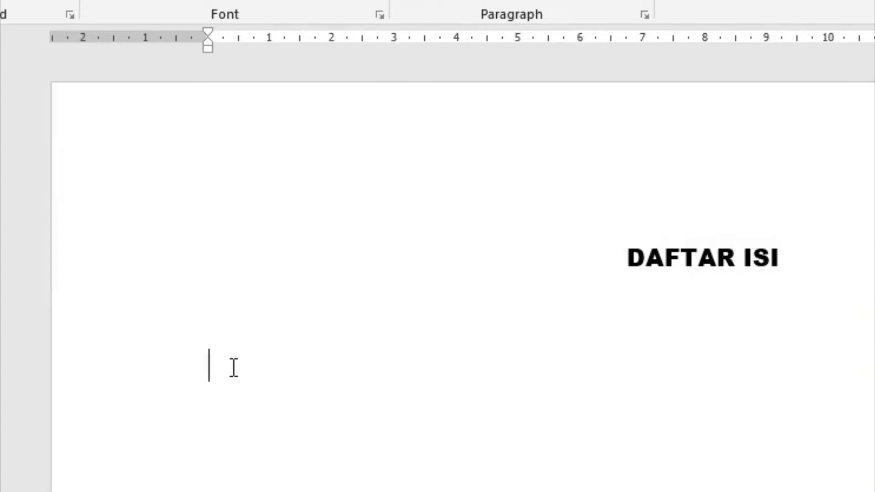
{"action": "key", "text": "Tab"}
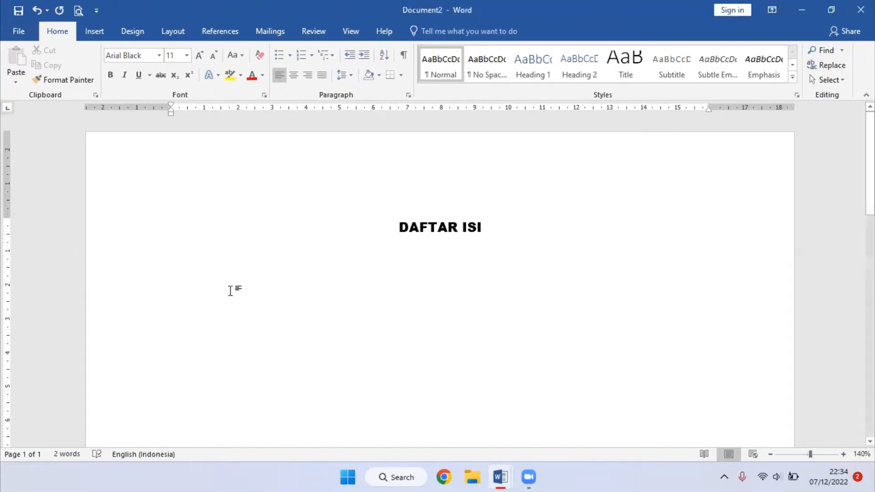
- Add a tab stop at 16 cm to the empty paragraph, with right alignment and the dotted leader (option 2)
{"action": "left_click", "coordinate": [408, 94]}
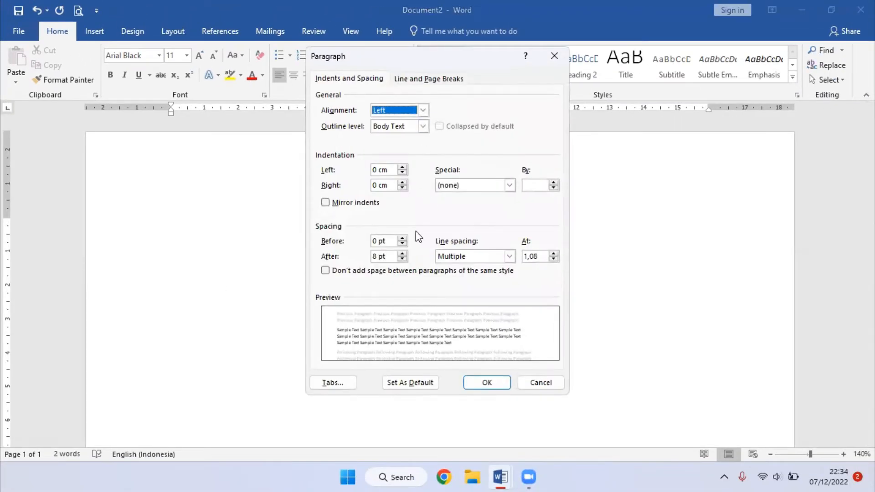
{"action": "left_click", "coordinate": [331, 383]}
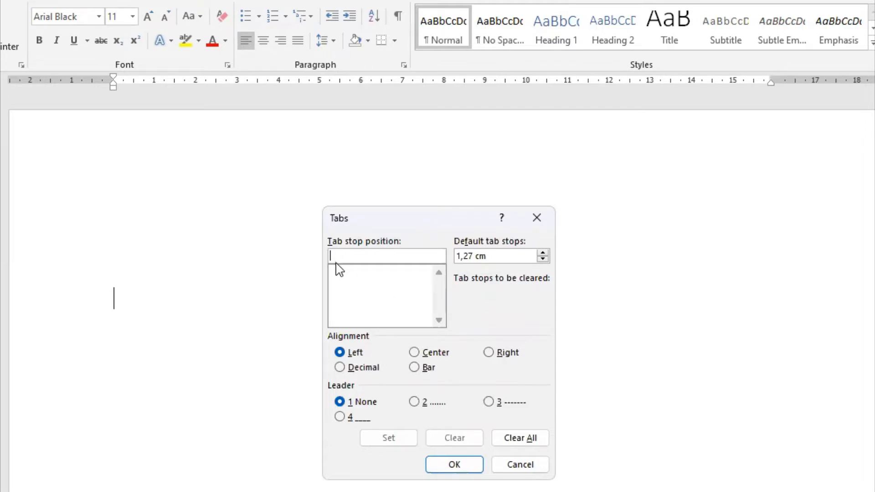
{"action": "type", "text": "16"}
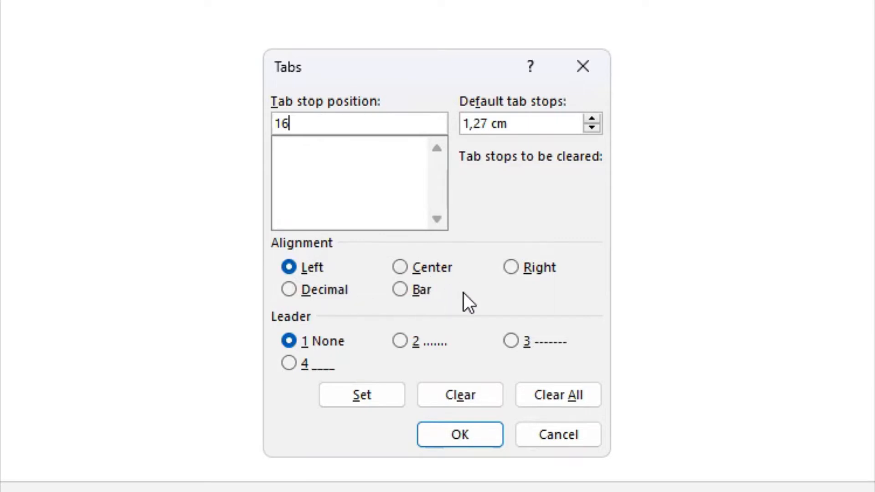
{"action": "left_click", "coordinate": [515, 270]}
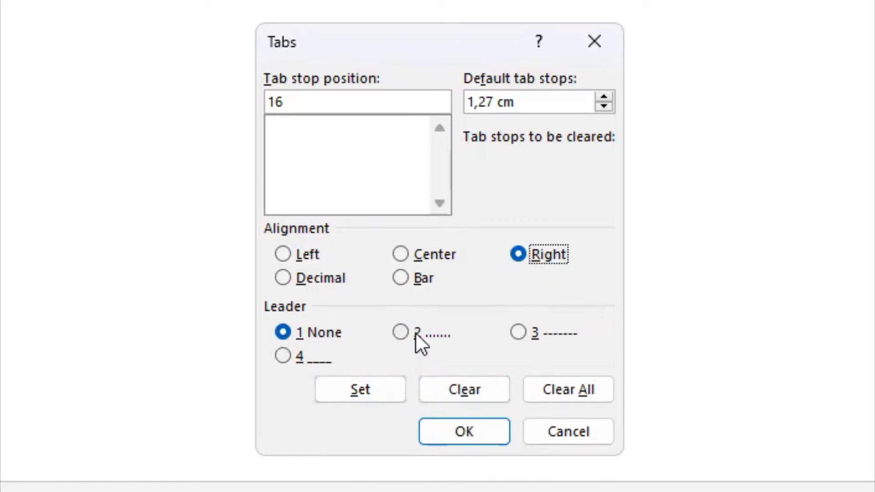
{"action": "left_click", "coordinate": [449, 336]}
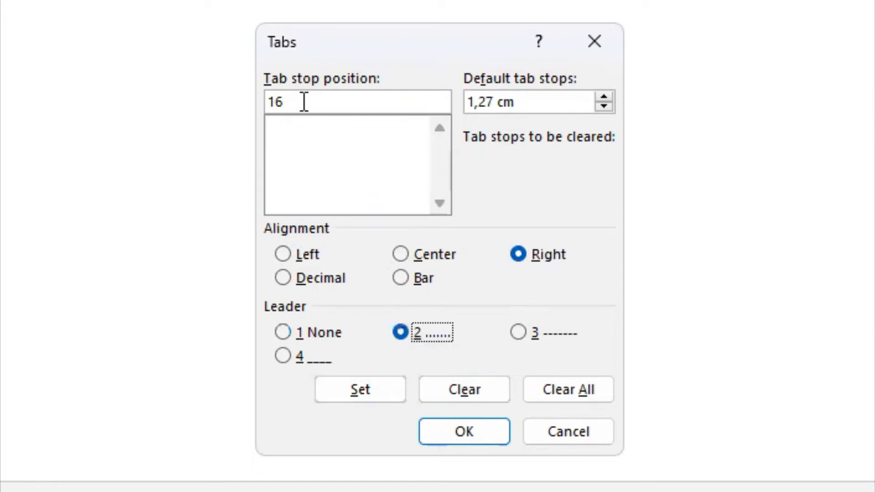
{"action": "left_click_drag", "start_coordinate": [307, 104], "coordinate": [264, 103]}
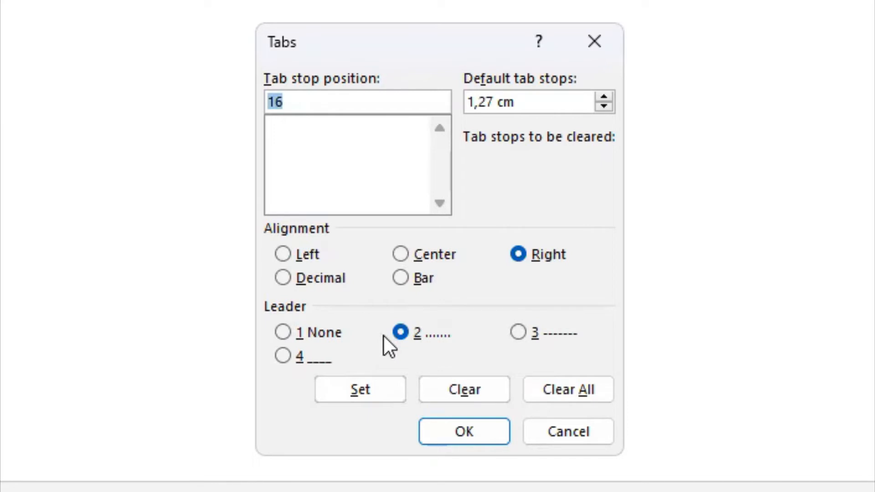
{"action": "left_click", "coordinate": [368, 387]}
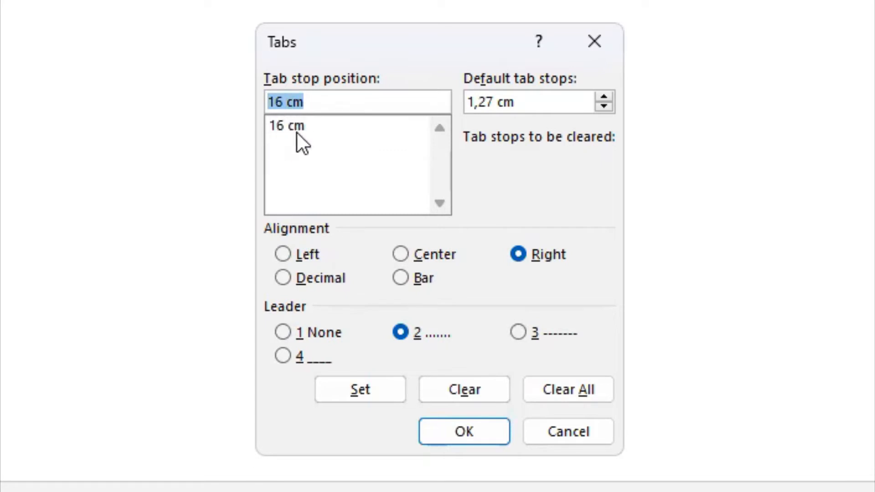
{"action": "key", "text": "Return"}
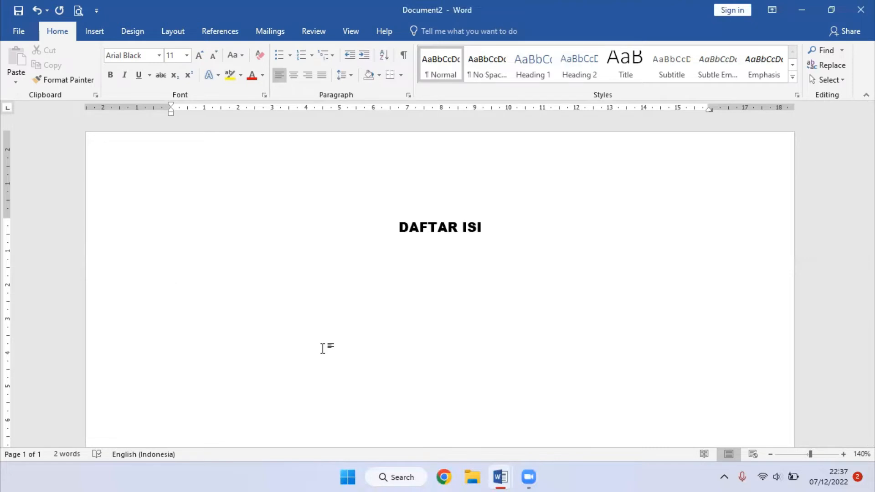
- Enter PENGANTAR as the first contents entry and set its font to Arial
{"action": "type", "text": "PENGANTAR"}
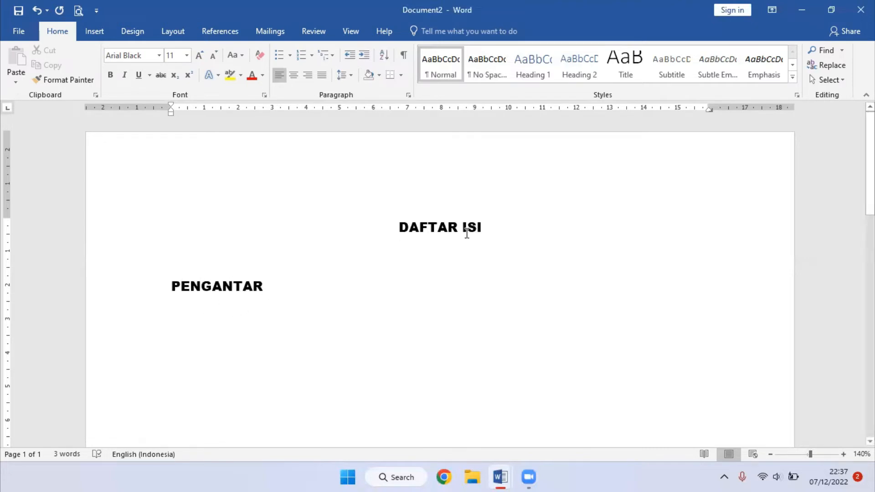
{"action": "left_click_drag", "start_coordinate": [264, 287], "coordinate": [172, 287]}
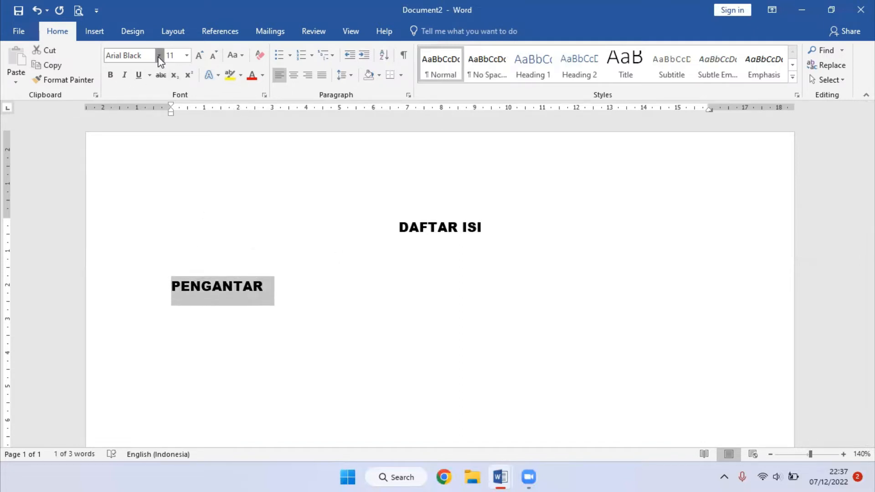
{"action": "left_click", "coordinate": [159, 57]}
{"action": "left_click", "coordinate": [140, 178]}
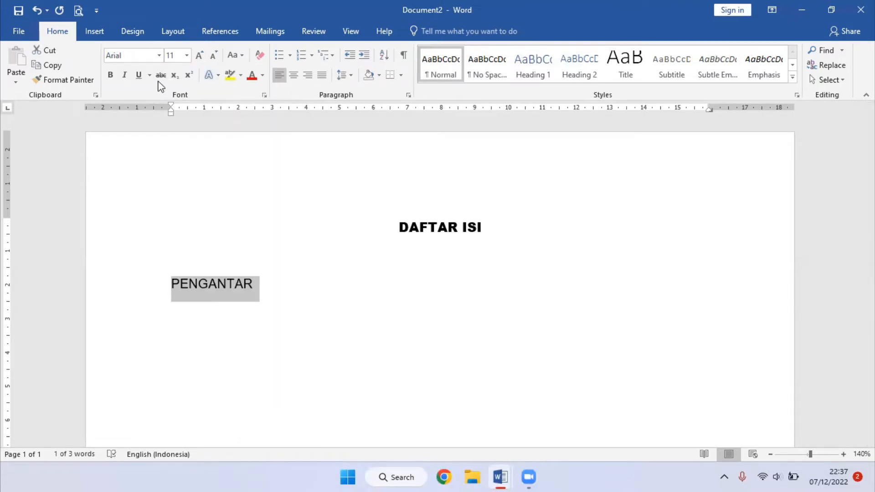
{"action": "left_click", "coordinate": [280, 291]}
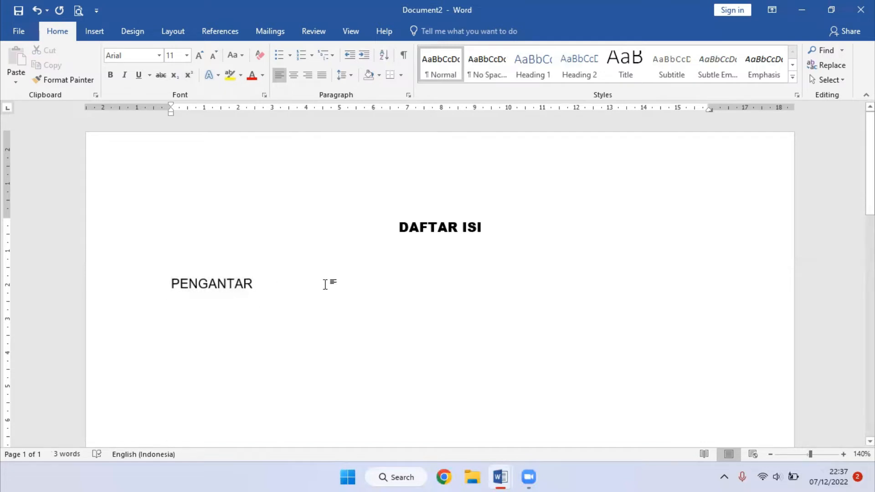
- Give the PENGANTAR entry page number i at the tab stop, and add a DAFTAR ISI entry with page number ii below it
{"action": "key", "text": "Tab"}
{"action": "type", "text": "i"}
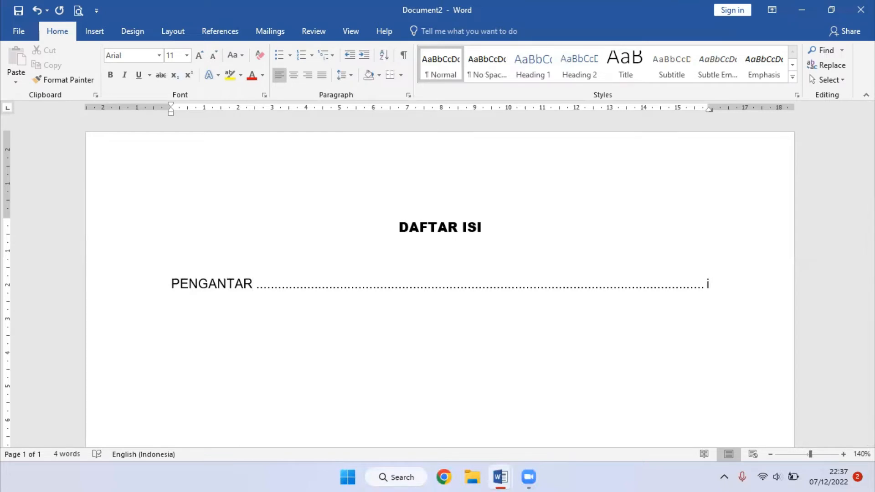
{"action": "key", "text": "Return"}
{"action": "type", "text": "DAFTAR ISI"}
{"action": "key", "text": "Tab"}
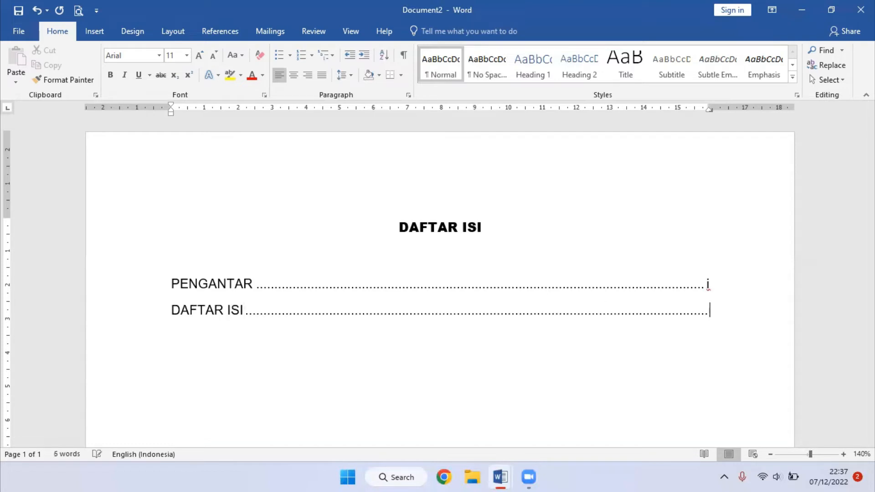
{"action": "type", "text": "ii"}
{"action": "key", "text": "Return"}
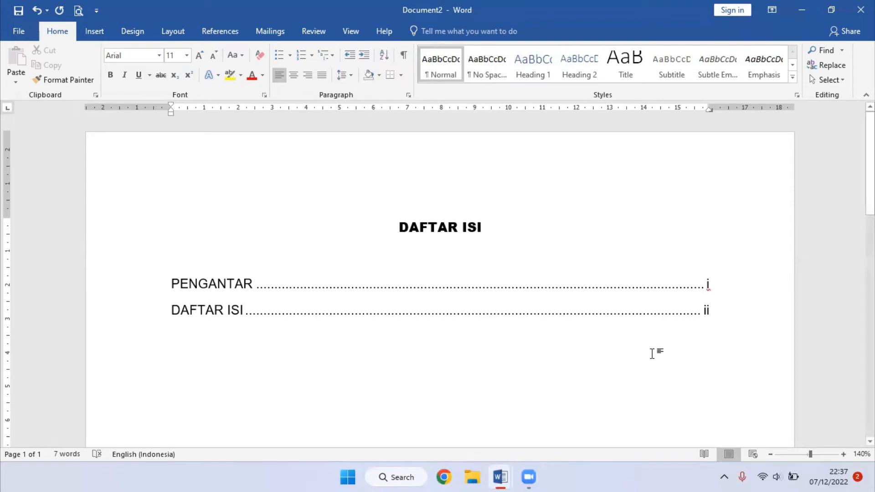
- Add the contents entry DAFTAR TABEL with page number iii at the dotted tab stop
{"action": "scroll", "coordinate": [652, 353], "scroll_direction": "down", "scroll_amount": 2}
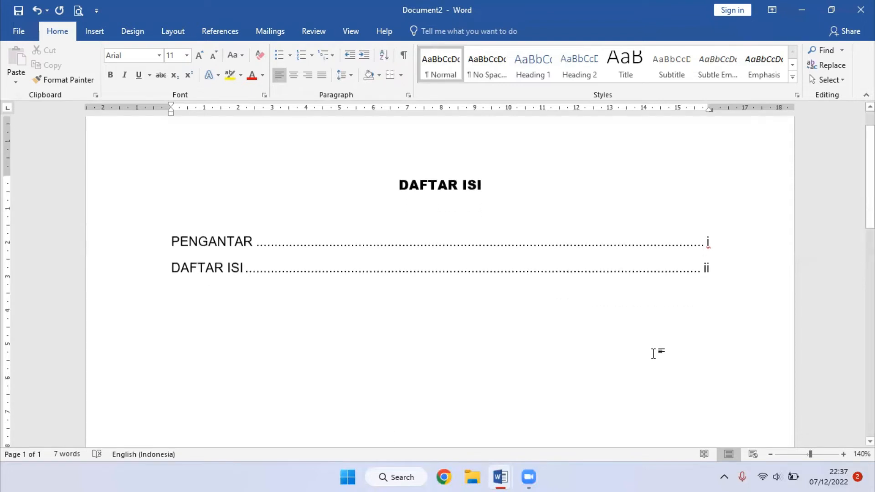
{"action": "type", "text": "DAFTAR TABEL"}
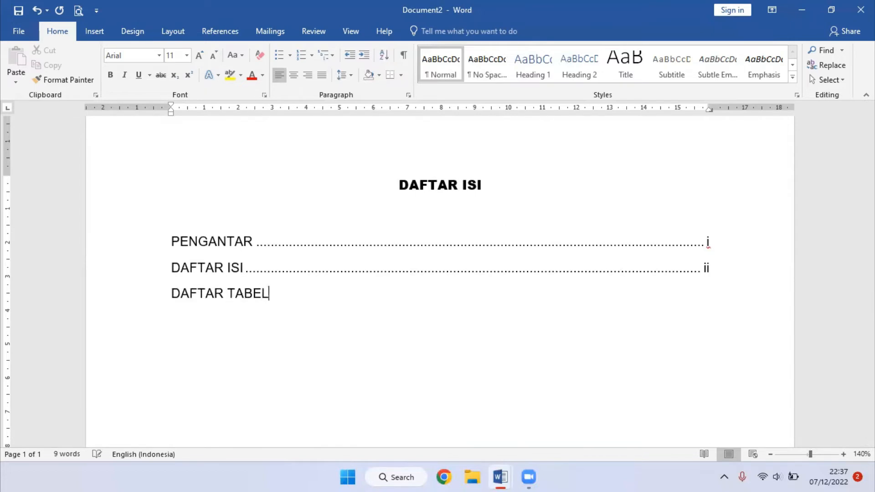
{"action": "key", "text": "Tab"}
{"action": "type", "text": "iii"}
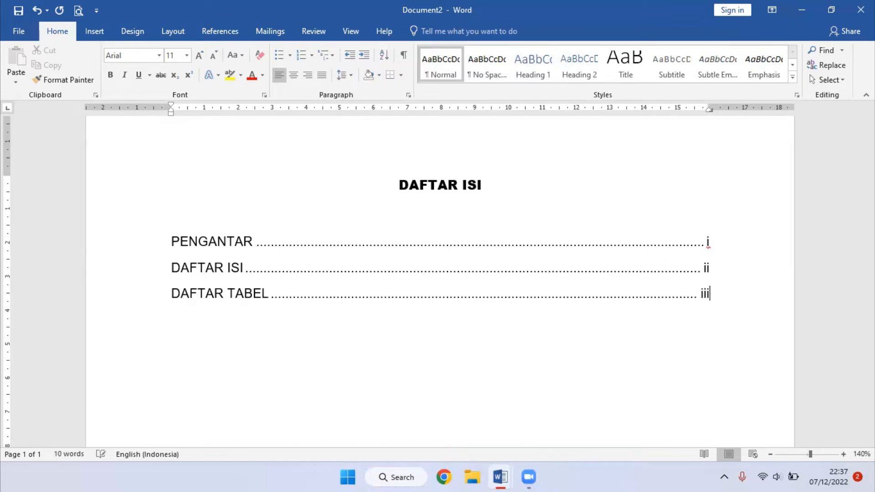
{"action": "type", "text": "DAFTAR LAMPIRAN"}
- Add the contents entry DAFTAR LAMPIRAN with page number iv on a new line below DAFTAR TABEL
{"action": "key", "text": "Tab"}
{"action": "type", "text": "iv"}
{"action": "key", "text": "Return"}
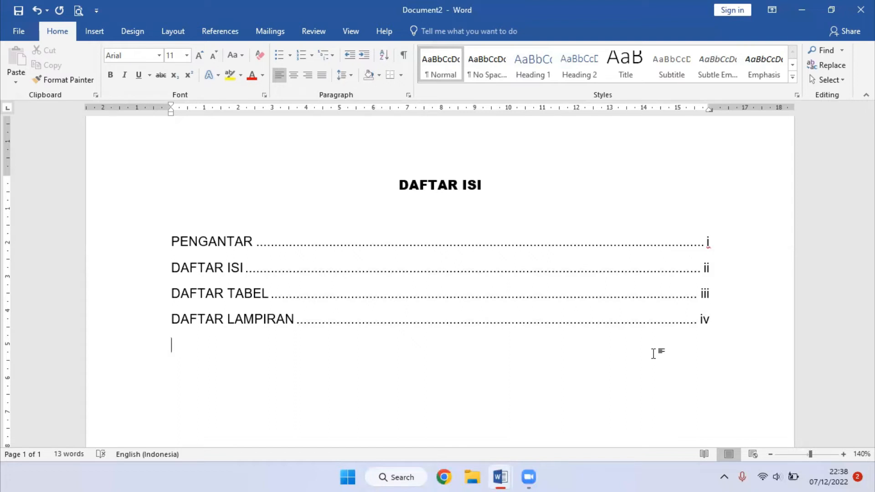
- Add the contents entry BAB I with page number 1 and start a new line below it
{"action": "type", "text": "BAB I"}
{"action": "key", "text": "Tab"}
{"action": "type", "text": "1"}
{"action": "key", "text": "Return"}
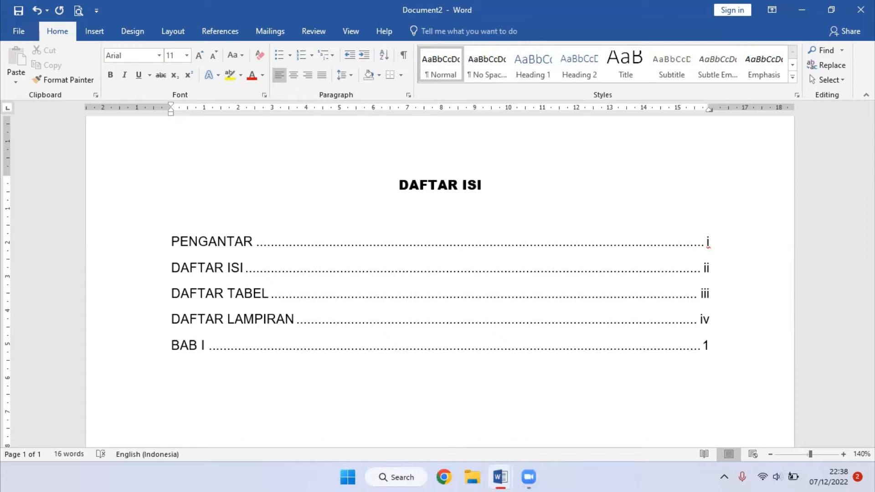
{"action": "scroll", "coordinate": [597, 338], "scroll_direction": "down", "scroll_amount": 2}
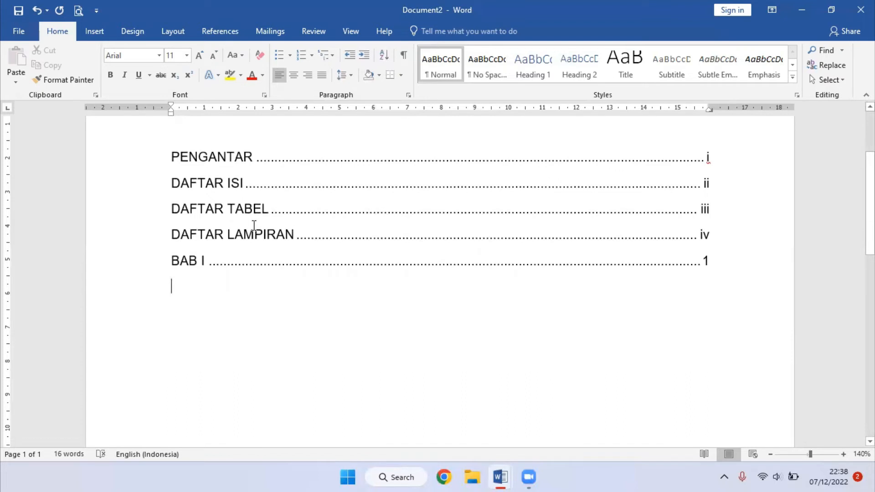
- Start a numbered sub-entry 1.1. below BAB I with the text "Ini Bab 1 titik satu"
{"action": "type", "text": "1.1"}
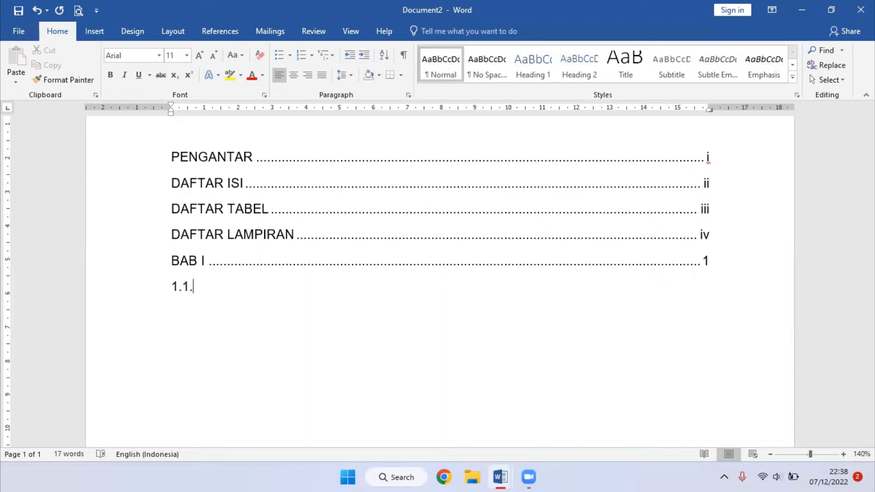
{"action": "type", "text": "."}
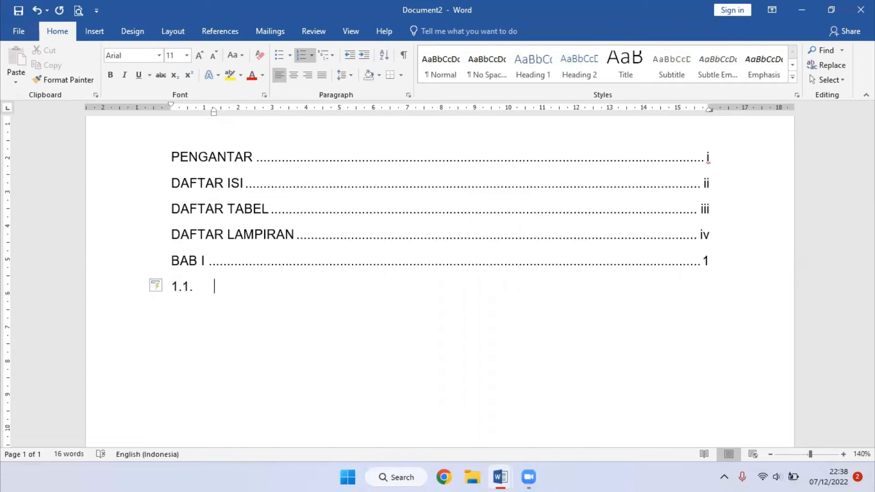
{"action": "type", "text": "Ini Bab 1 ti"}
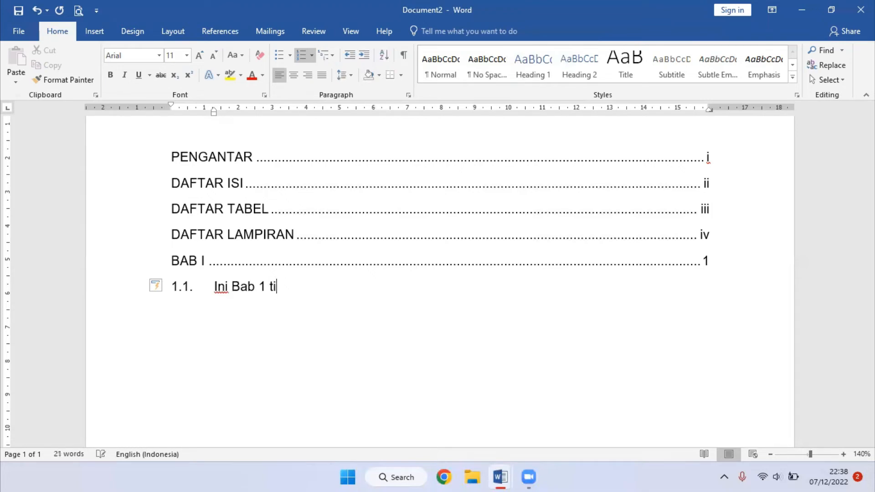
{"action": "type", "text": "tik satu"}
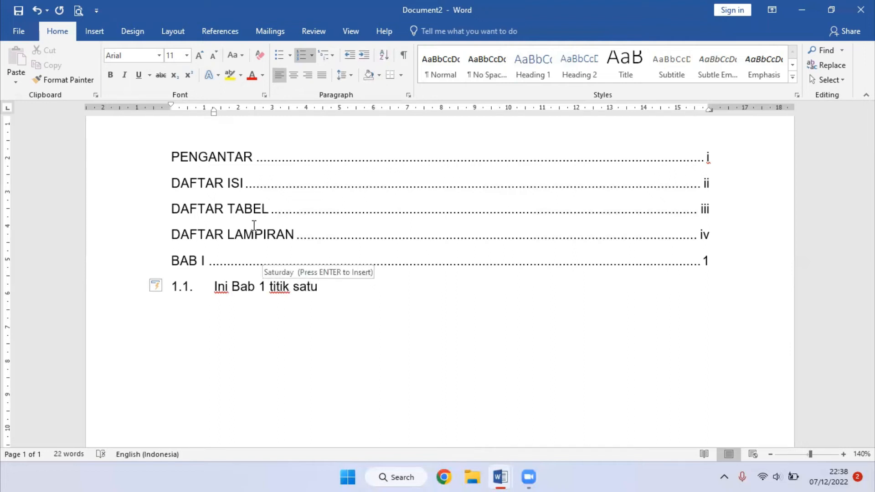
{"action": "key", "text": "Return"}
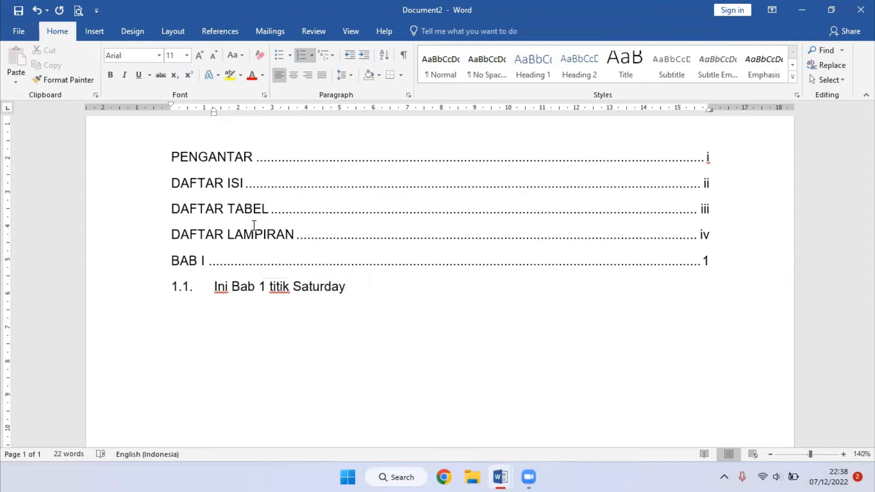
- Shorten the autocompleted word Saturday in sub-entry 1.1. to Satu and add page number 2 at the dotted tab stop
{"action": "key", "text": "BackSpace"}
{"action": "key", "text": "BackSpace"}
{"action": "key", "text": "Tab"}
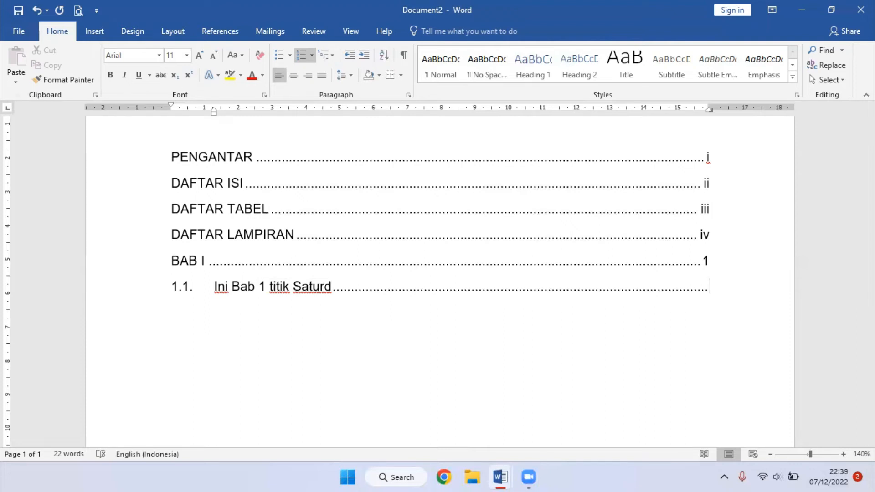
{"action": "key", "text": "BackSpace"}
{"action": "key", "text": "BackSpace"}
{"action": "key", "text": "BackSpace"}
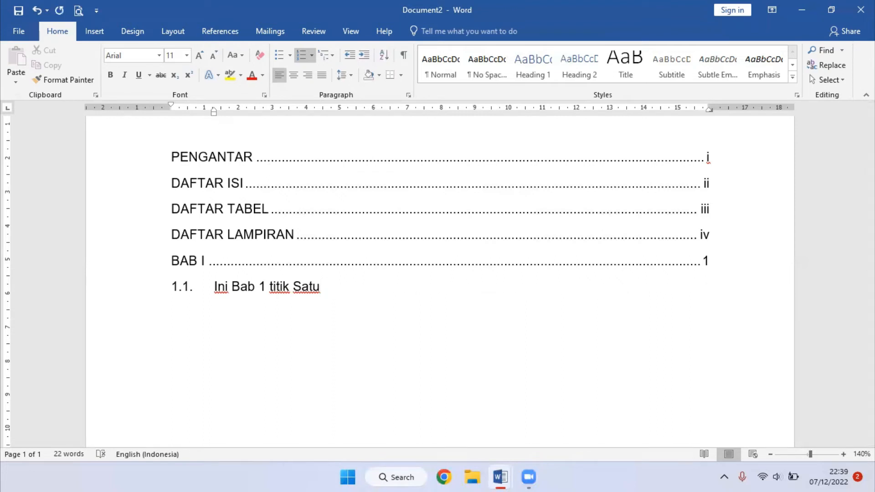
{"action": "key", "text": "Tab"}
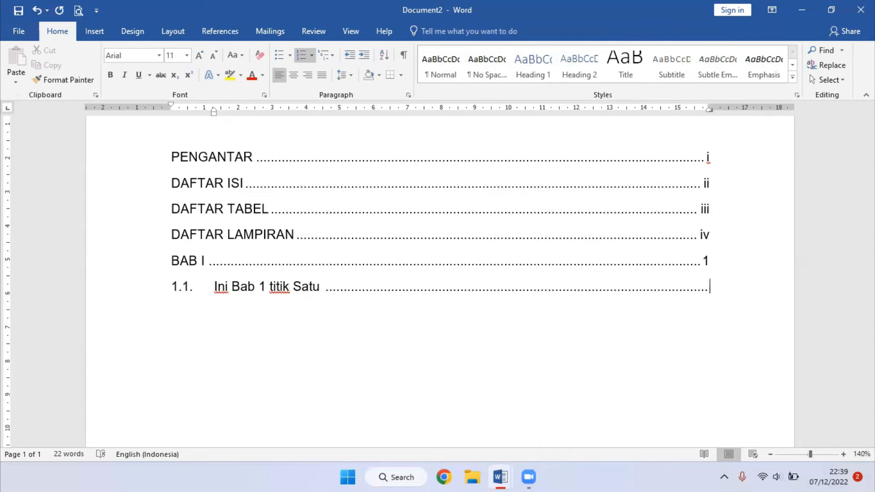
{"action": "type", "text": "2"}
- Add numbered sub-entry 1.2. "Ini Bab 1 titik dua" with page number 4 at the dotted tab stop
{"action": "key", "text": "Return"}
{"action": "type", "text": "Ini Bab "}
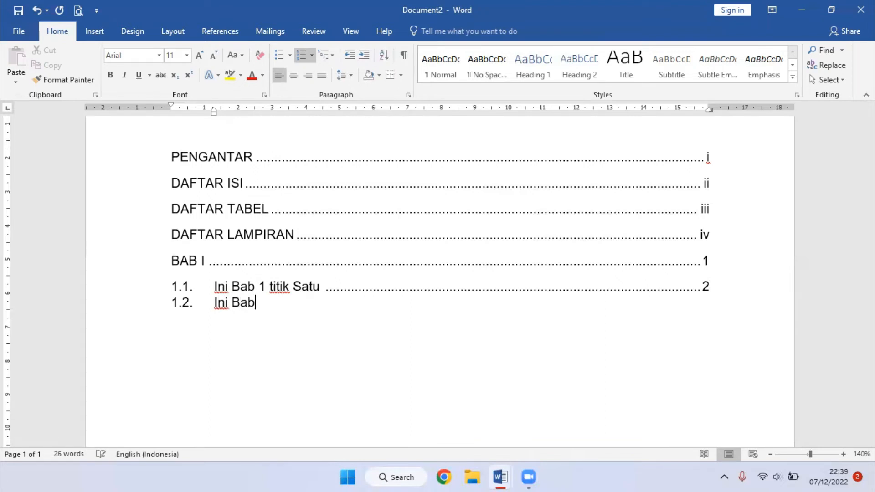
{"action": "type", "text": "1 titik dua"}
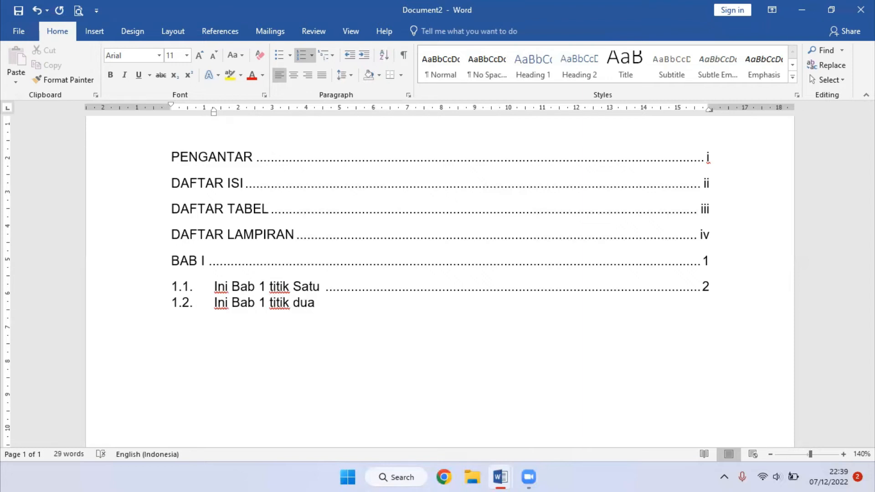
{"action": "key", "text": "Tab"}
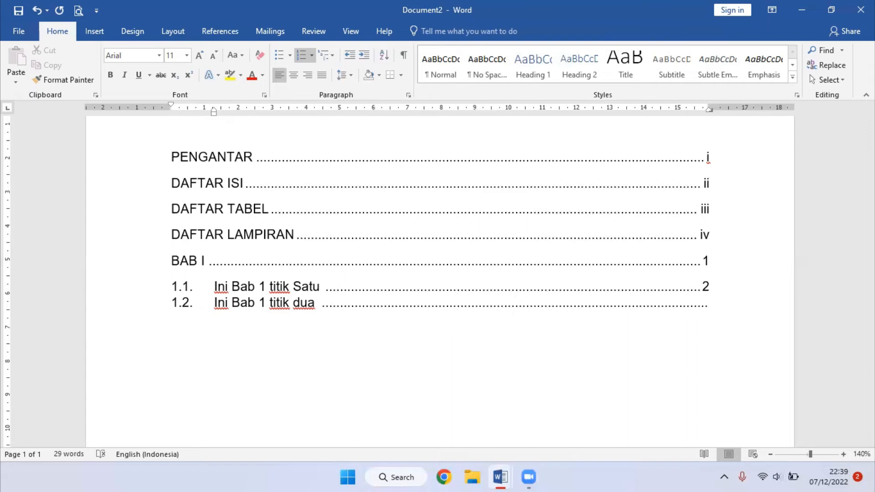
{"action": "type", "text": "4"}
- Add numbered sub-entry 1.3. "Ini Bab 1 titik tiga" with page number 12 at the dotted tab stop
{"action": "key", "text": "Return"}
{"action": "type", "text": "Ini Bab "}
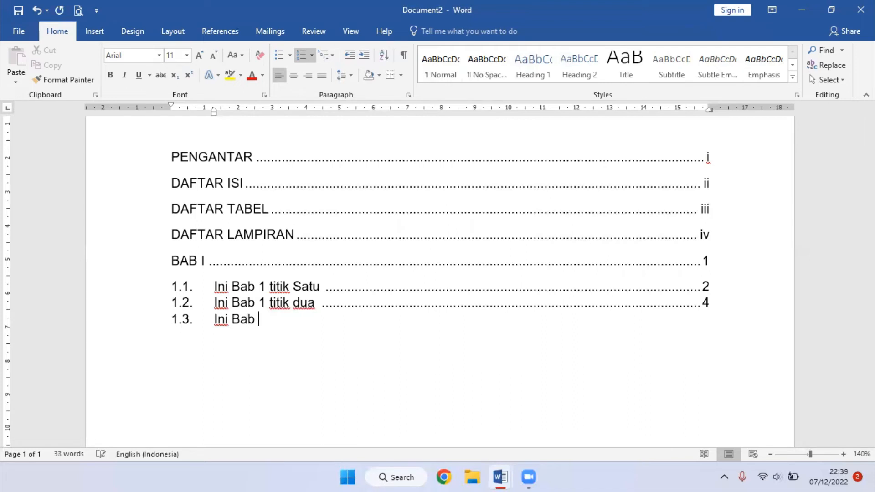
{"action": "type", "text": "1 titik tiga"}
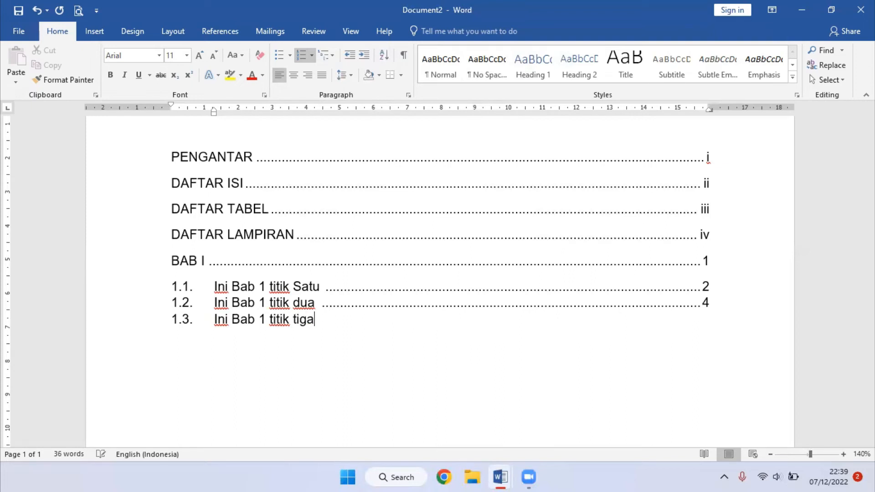
{"action": "key", "text": "Tab"}
{"action": "type", "text": "12"}
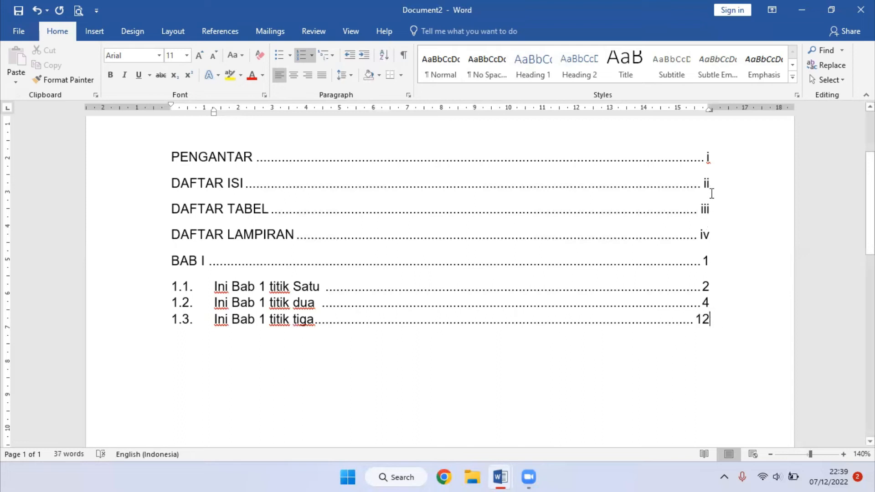
- Indent sub-entries 1.1. to 1.3. so their numbers start at about 0.5 cm and their text at about 1.5 cm
{"action": "left_click_drag", "start_coordinate": [709, 321], "coordinate": [700, 319]}
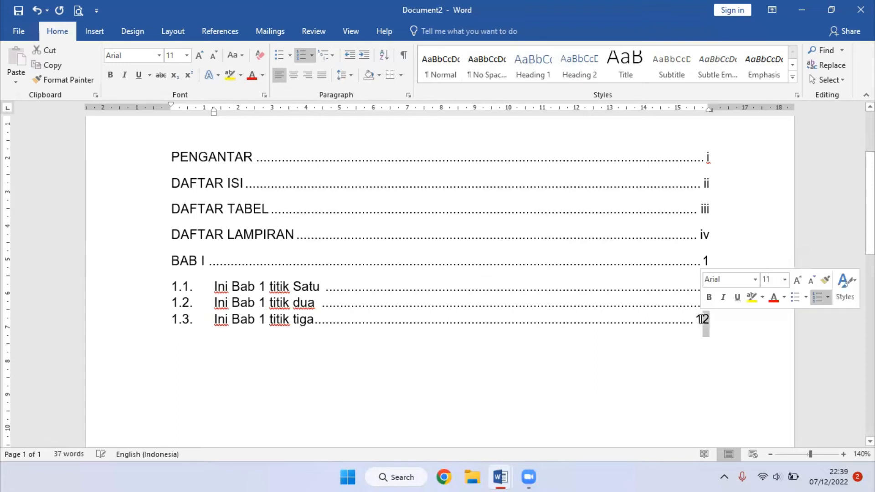
{"action": "left_click", "coordinate": [715, 325]}
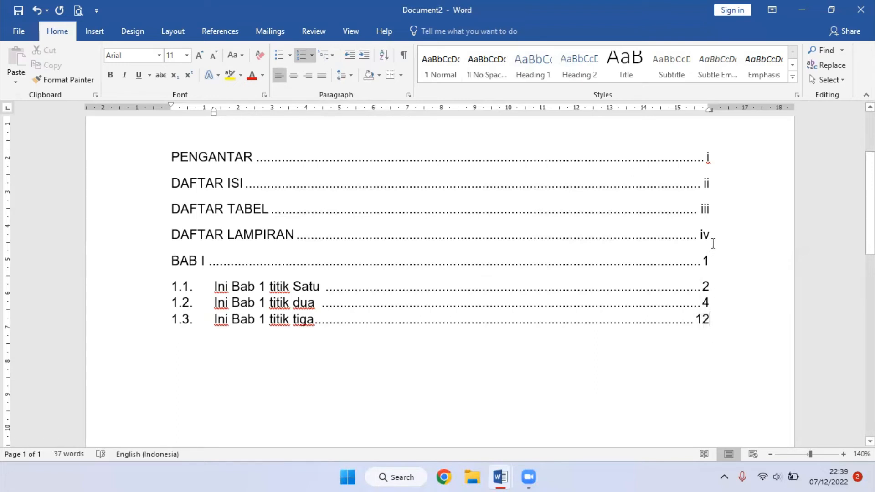
{"action": "left_click_drag", "start_coordinate": [714, 321], "coordinate": [111, 292]}
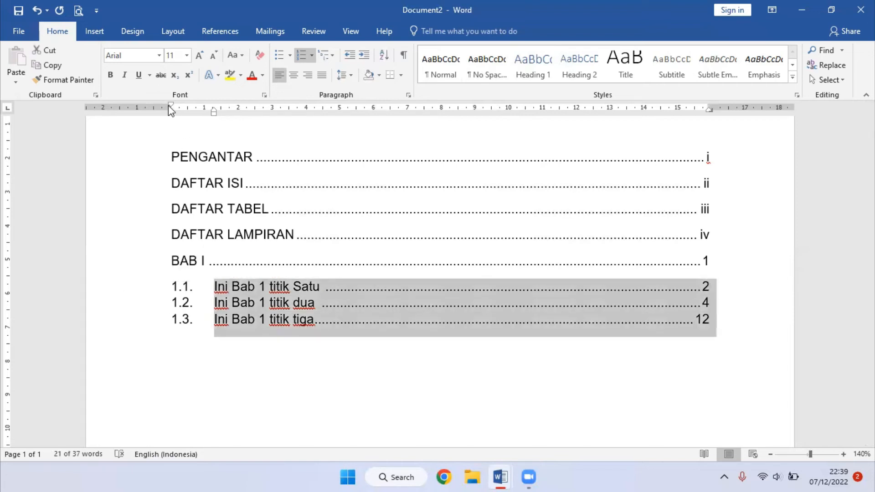
{"action": "left_click_drag", "start_coordinate": [169, 105], "coordinate": [221, 110]}
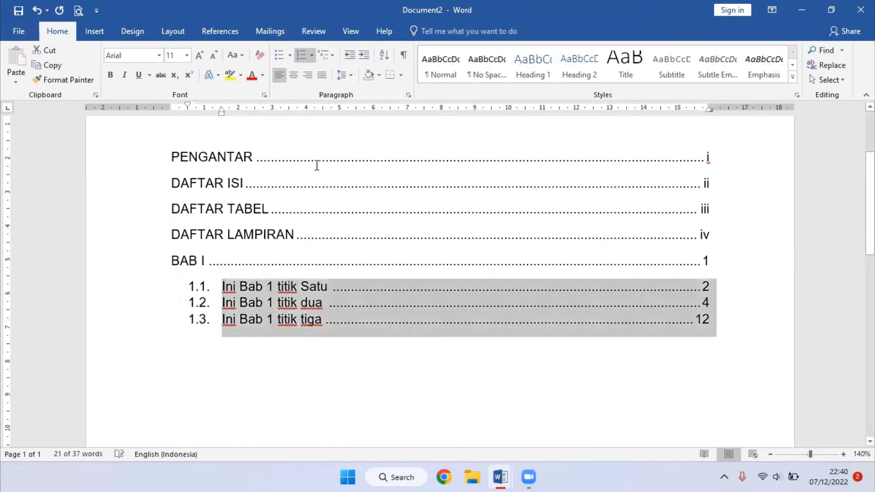
{"action": "left_click", "coordinate": [464, 370]}
{"action": "left_click", "coordinate": [730, 326]}
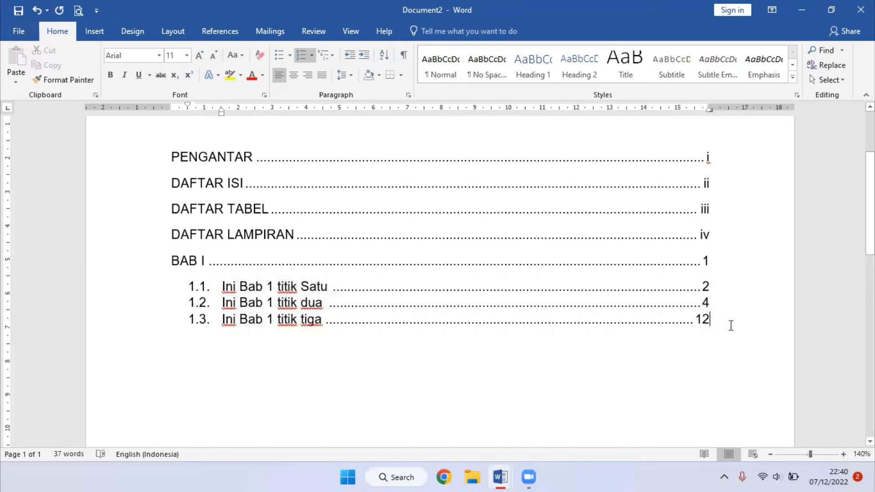
- Add an unnumbered, unindented BAB II entry below sub-entry 1.3. with page number 15 at the dotted tab stop
{"action": "key", "text": "Return"}
{"action": "key", "text": "shift+Tab"}
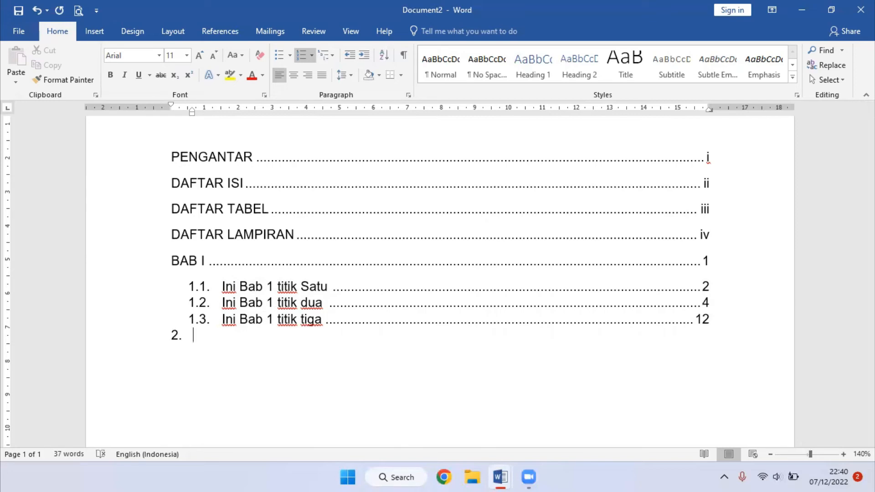
{"action": "key", "text": "BackSpace"}
{"action": "key", "text": "BackSpace"}
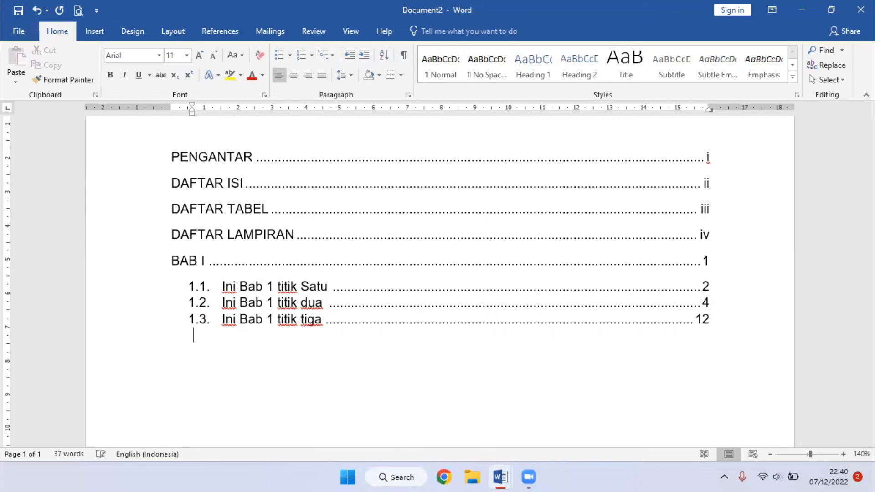
{"action": "type", "text": "BAB "}
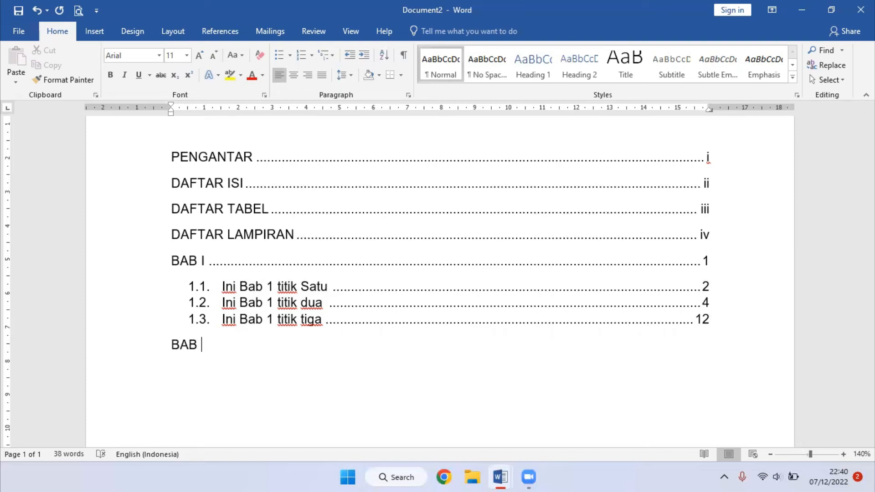
{"action": "type", "text": "II"}
{"action": "key", "text": "Tab"}
{"action": "key", "text": "BackSpace"}
{"action": "key", "text": "Tab"}
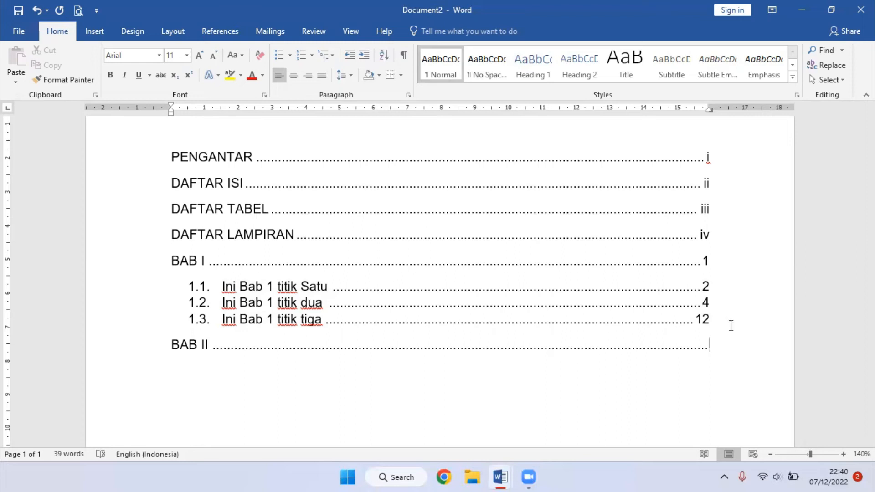
{"action": "type", "text": "15"}
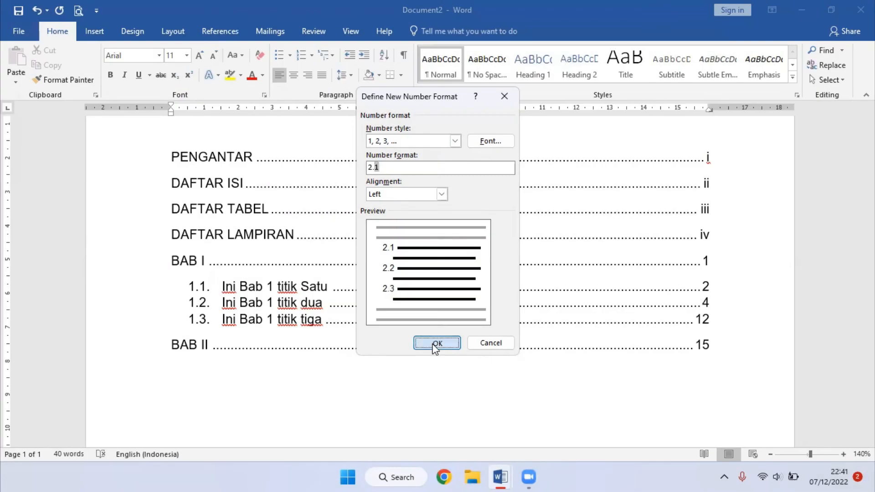
- Write the text "Ini Bab 2 titik satu" for sub-entry 2.1 below BAB II
{"action": "left_click", "coordinate": [433, 343]}
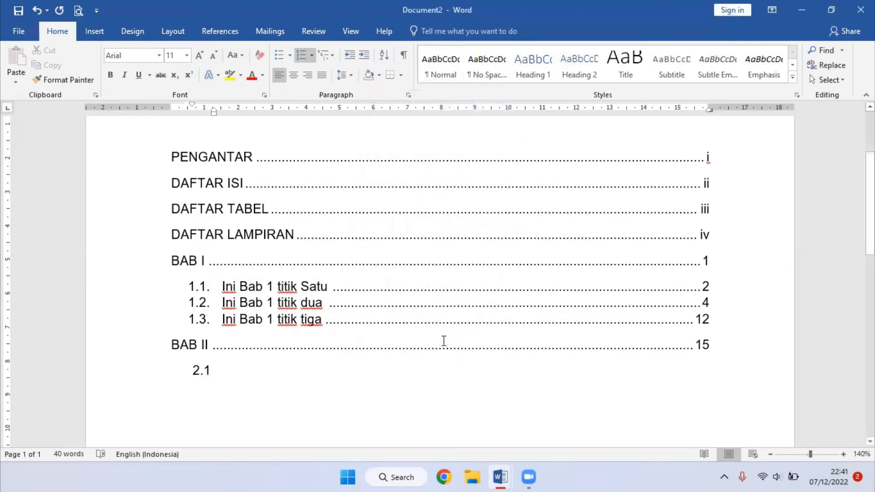
{"action": "type", "text": "Ini Ba"}
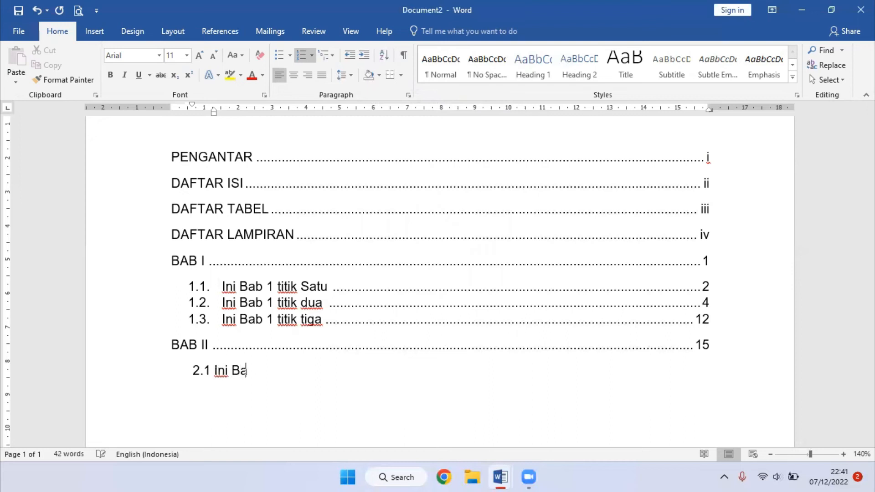
{"action": "type", "text": "b 2 titik satu"}
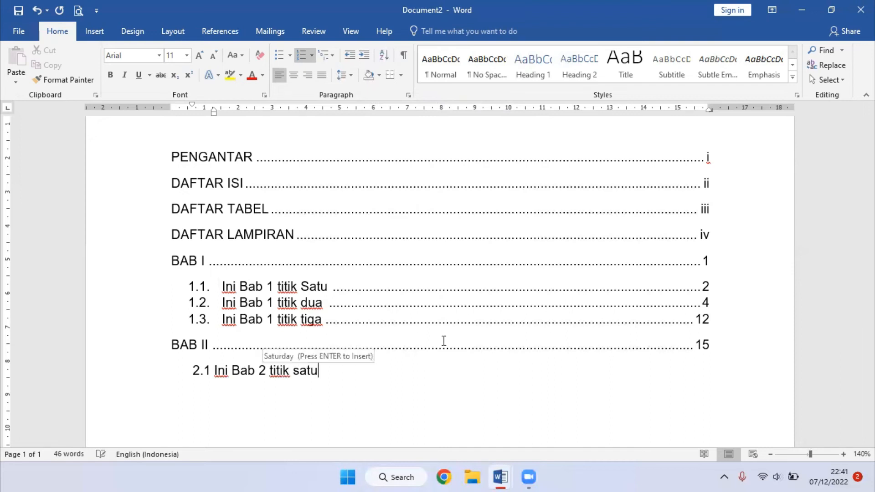
{"action": "key", "text": "Return"}
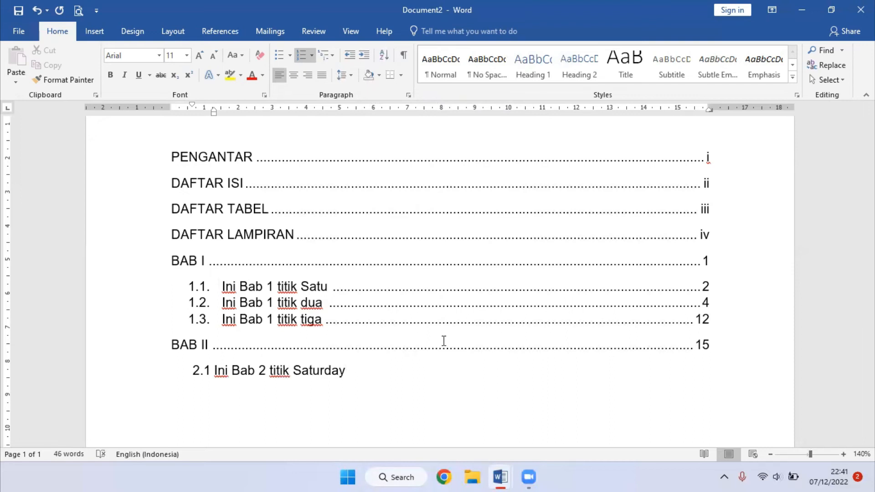
- Shorten the autocompleted word Saturday in sub-entry 2.1 to Satu and add page number 21 at the dotted tab stop
{"action": "key", "text": "BackSpace"}
{"action": "key", "text": "BackSpace"}
{"action": "key", "text": "BackSpace"}
{"action": "key", "text": "BackSpace"}
{"action": "key", "text": "Tab"}
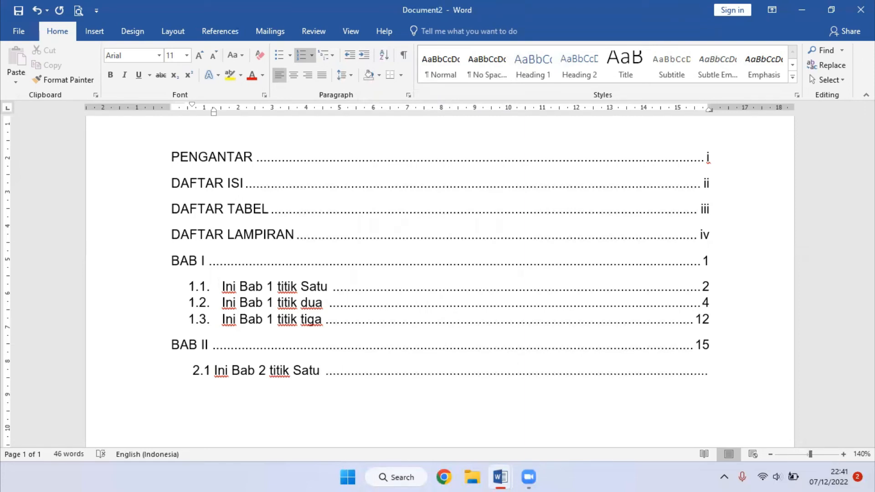
{"action": "type", "text": "21"}
- Add sub-entry 2.2 "Ini Bab 2 titik Dua" with page number 25 at the dotted tab stop
{"action": "key", "text": "Return"}
{"action": "type", "text": "2.2 Ini Bab 2 "}
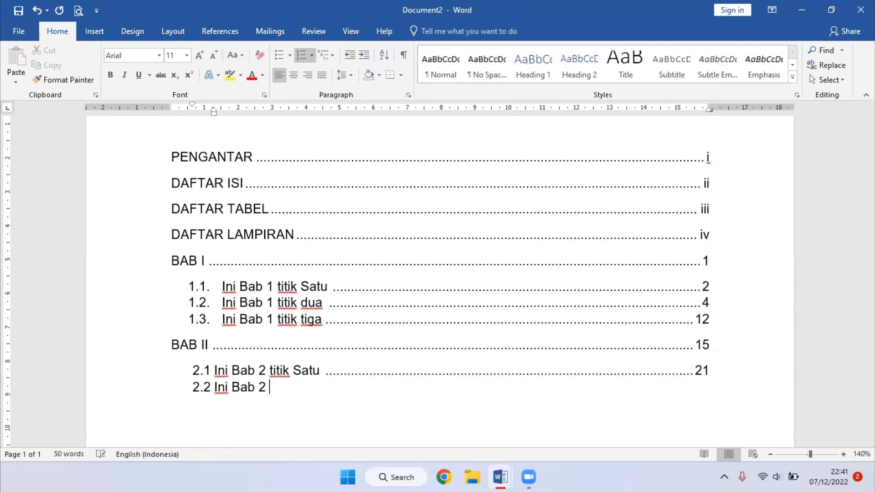
{"action": "type", "text": "titik Dua"}
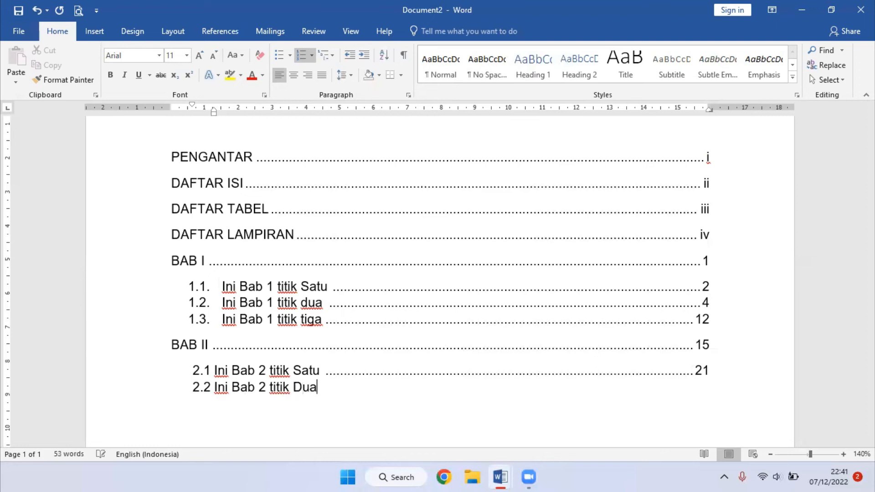
{"action": "key", "text": "Tab"}
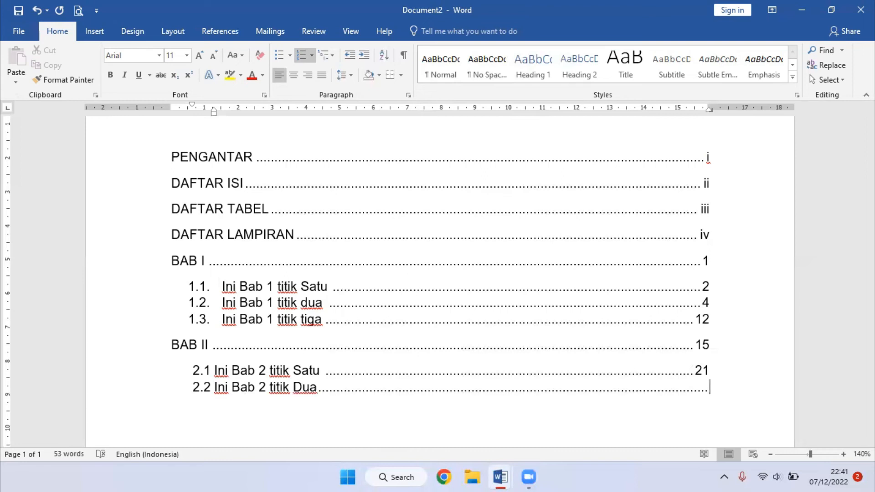
{"action": "type", "text": "25"}
- Align sub-entries 2.1 and 2.2 with those under BAB I, with numbers at about 0.5 cm and text at about 1.5 cm
{"action": "scroll", "coordinate": [433, 306], "scroll_direction": "up", "scroll_amount": 2}
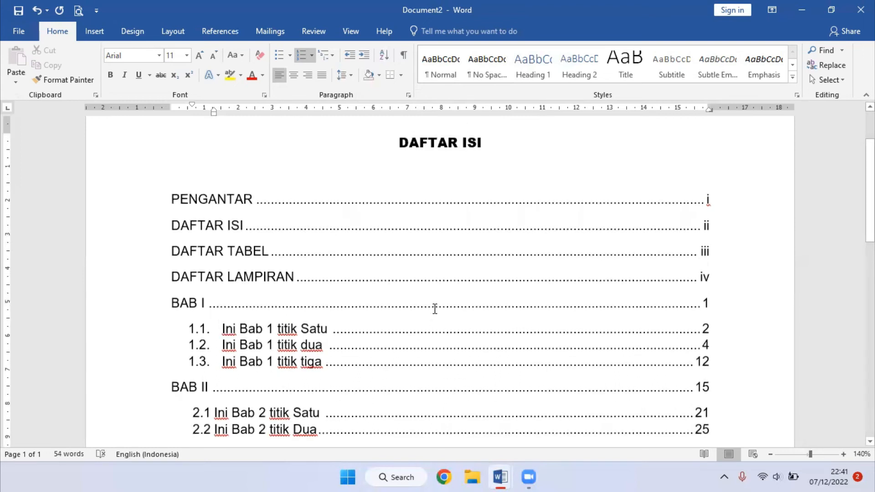
{"action": "scroll", "coordinate": [474, 313], "scroll_direction": "down", "scroll_amount": 2}
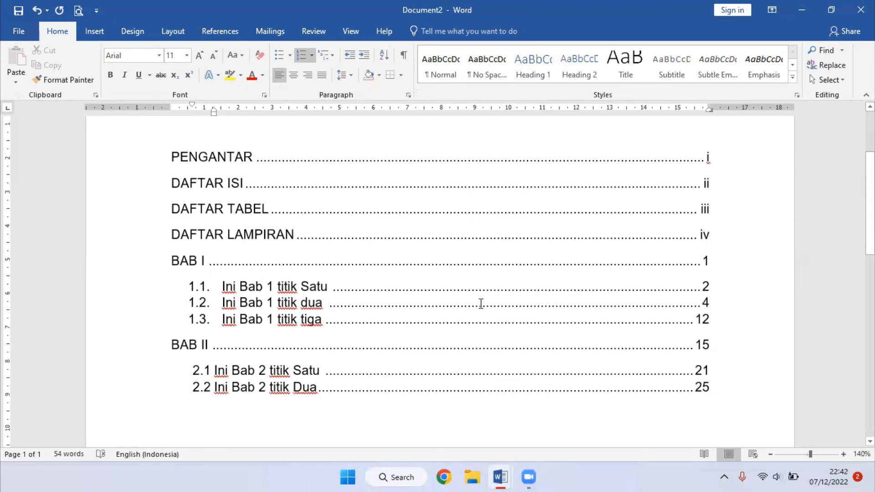
{"action": "left_click", "coordinate": [206, 372]}
{"action": "left_click_drag", "start_coordinate": [734, 388], "coordinate": [178, 369]}
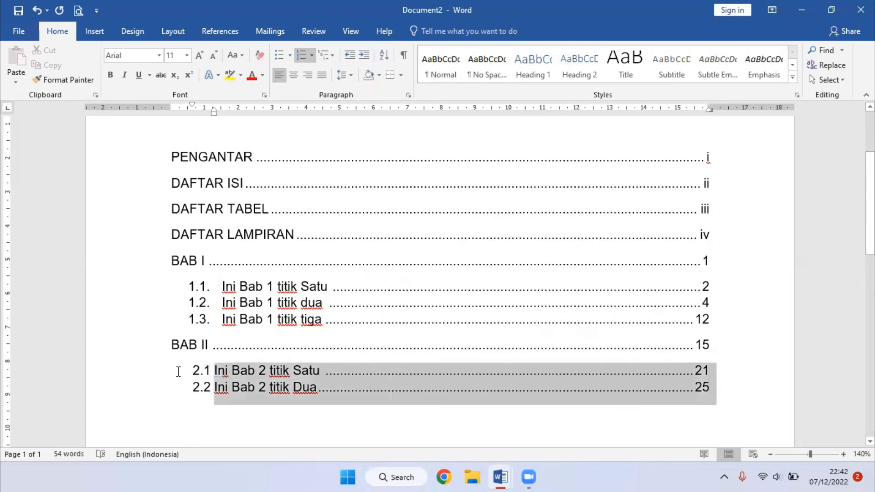
{"action": "left_click_drag", "start_coordinate": [192, 105], "coordinate": [222, 114]}
{"action": "left_click", "coordinate": [513, 291]}
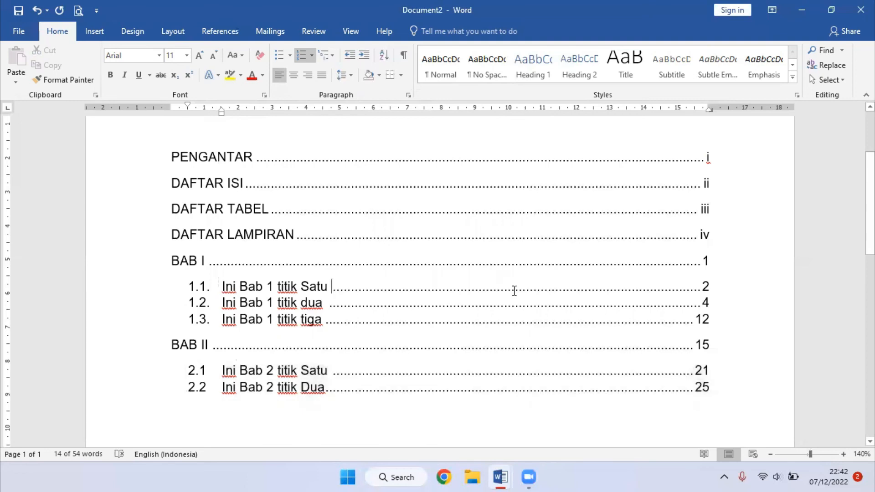
{"action": "scroll", "coordinate": [532, 294], "scroll_direction": "up", "scroll_amount": 3}
{"action": "scroll", "coordinate": [532, 295], "scroll_direction": "down", "scroll_amount": 2}
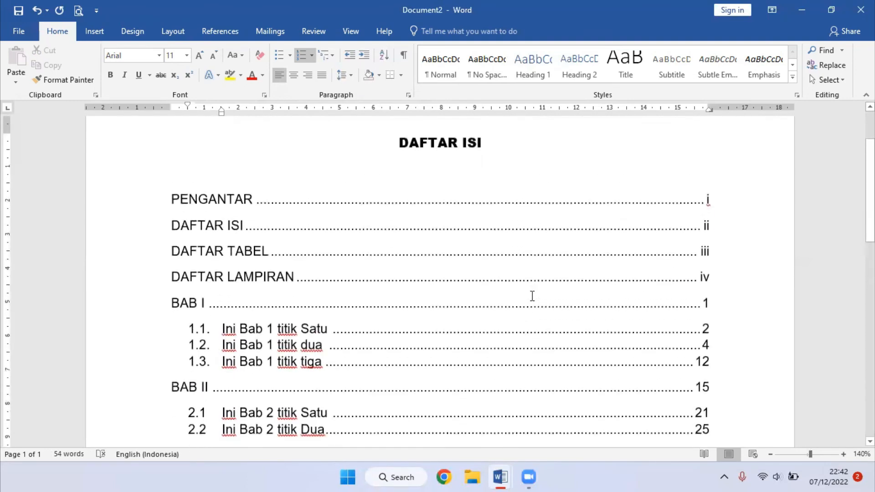
{"action": "scroll", "coordinate": [533, 294], "scroll_direction": "up", "scroll_amount": 1}
{"action": "left_click", "coordinate": [229, 31]}
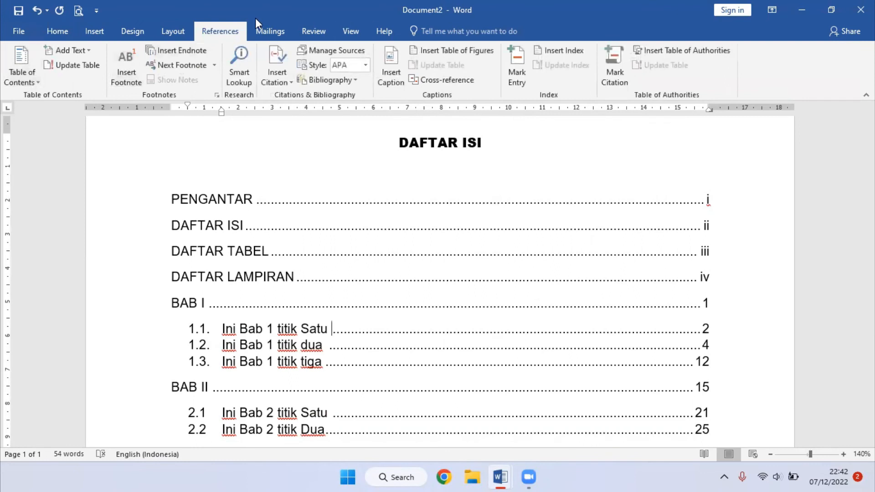
{"action": "left_click", "coordinate": [404, 170]}
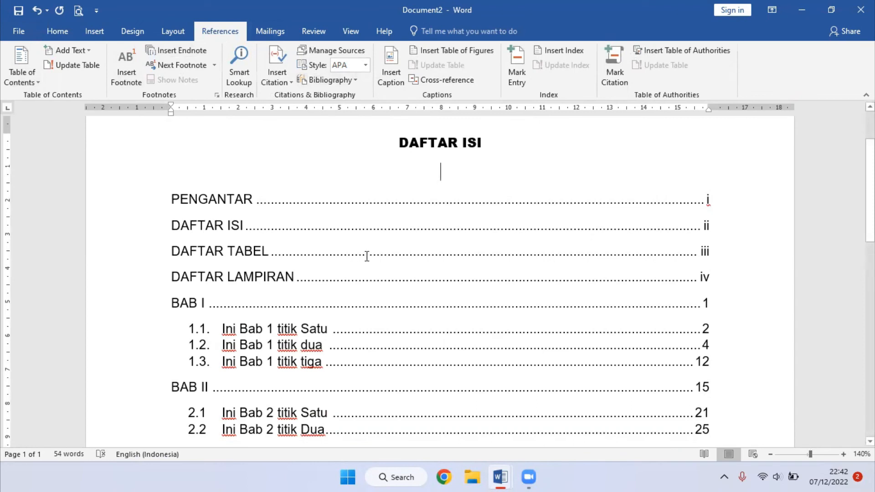
- Write PENDAHULUAN on a new unindented line, leaving blank space below sub-entry 2.2
{"action": "scroll", "coordinate": [524, 292], "scroll_direction": "down", "scroll_amount": 5}
{"action": "left_click", "coordinate": [627, 279]}
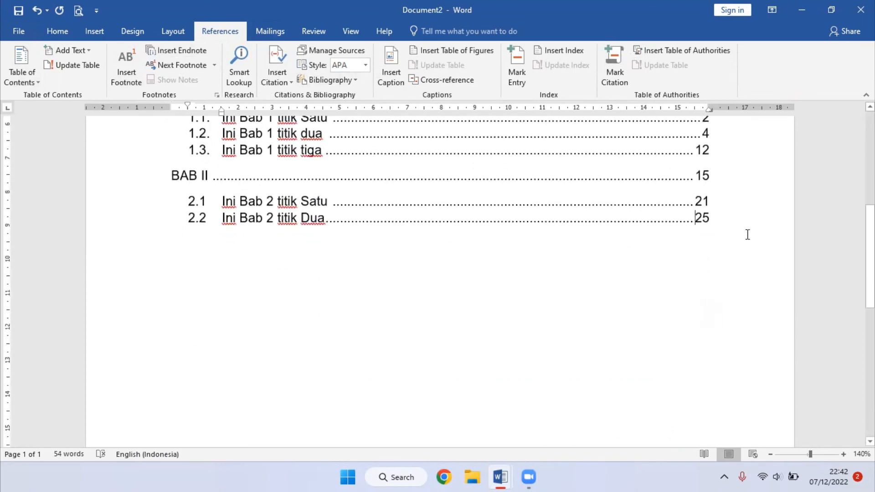
{"action": "key", "text": "Return"}
{"action": "key", "text": "Return"}
{"action": "key", "text": "Return"}
{"action": "key", "text": "Return"}
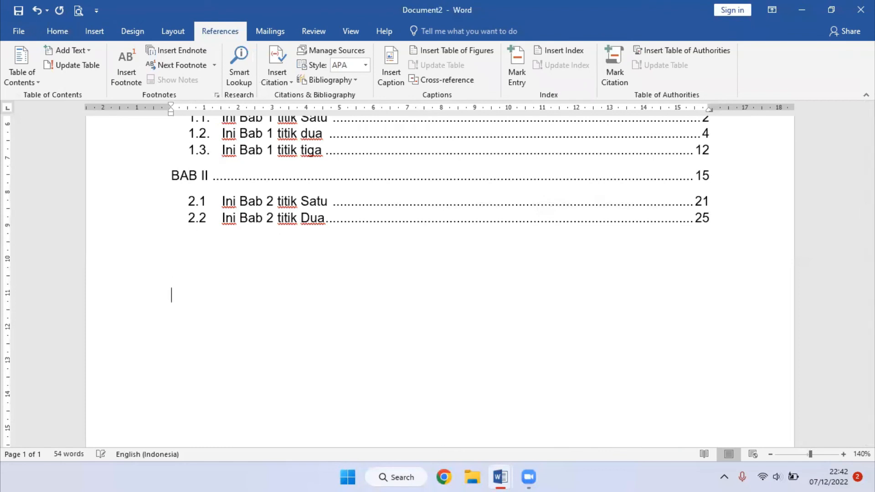
{"action": "type", "text": "PENDAHULUAN"}
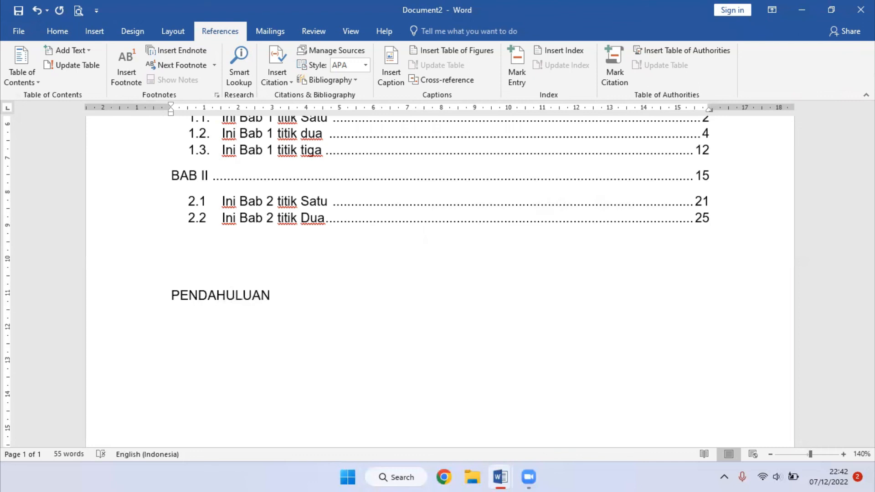
{"action": "type", "text": "....................................................................................................................... 1"}
- Complete the PENDAHULUAN line with a row of literal periods instead of a tab leader, ending in page number 1 on the same line
{"action": "key", "text": "Return"}
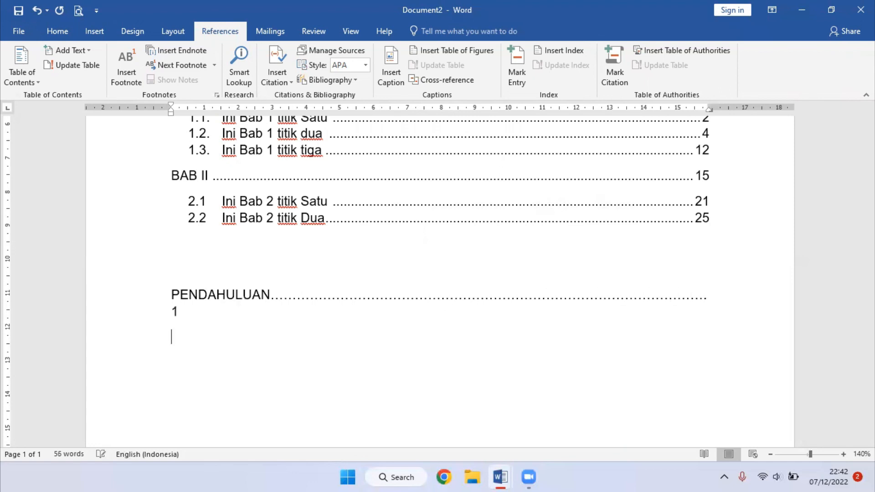
{"action": "key", "text": "BackSpace"}
{"action": "key", "text": "BackSpace"}
{"action": "key", "text": "BackSpace"}
{"action": "key", "text": "BackSpace"}
{"action": "key", "text": "BackSpace"}
{"action": "key", "text": "BackSpace"}
{"action": "key", "text": "BackSpace"}
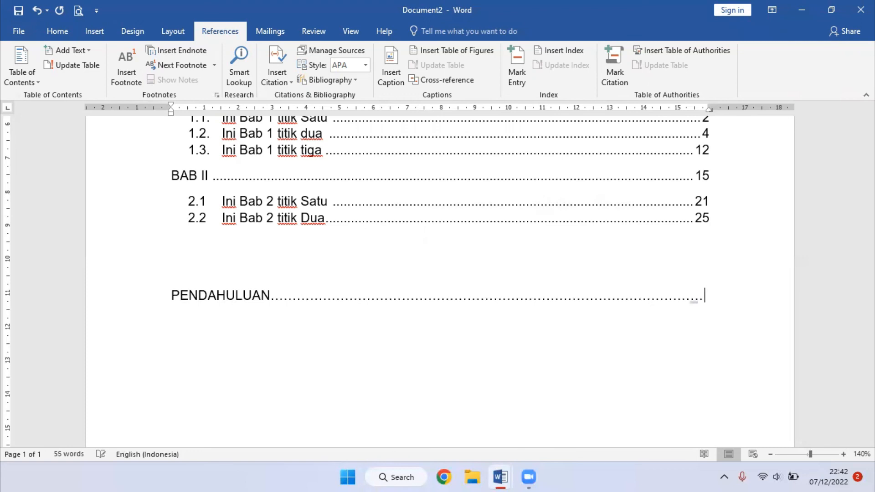
{"action": "type", "text": "1"}
{"action": "key", "text": "Return"}
{"action": "scroll", "coordinate": [553, 221], "scroll_direction": "up", "scroll_amount": 5}
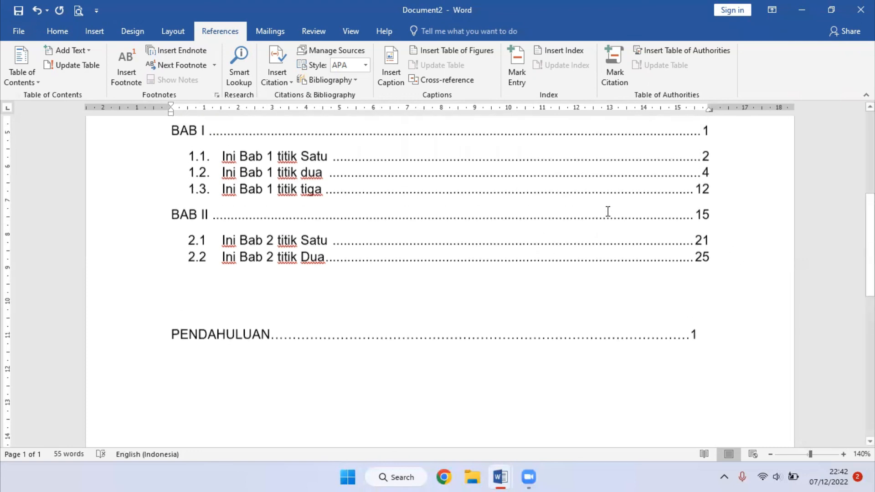
{"action": "scroll", "coordinate": [505, 205], "scroll_direction": "up", "scroll_amount": 2}
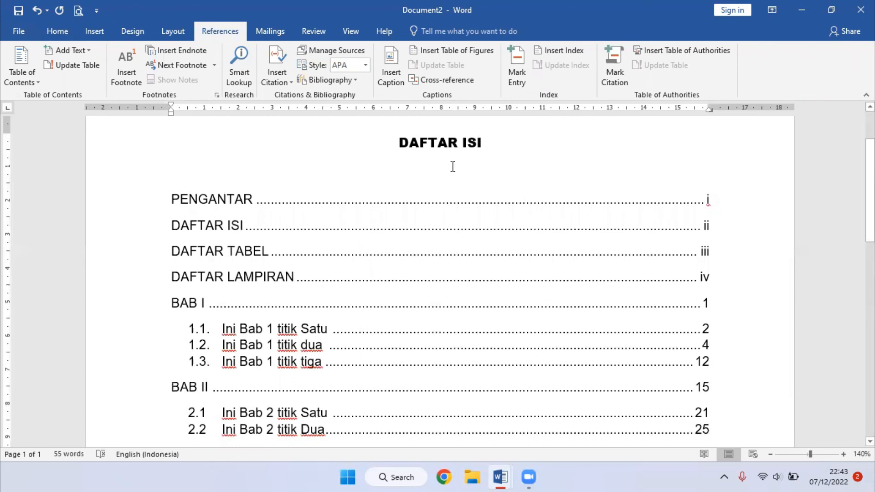
{"action": "left_click_drag", "start_coordinate": [396, 144], "coordinate": [616, 318]}
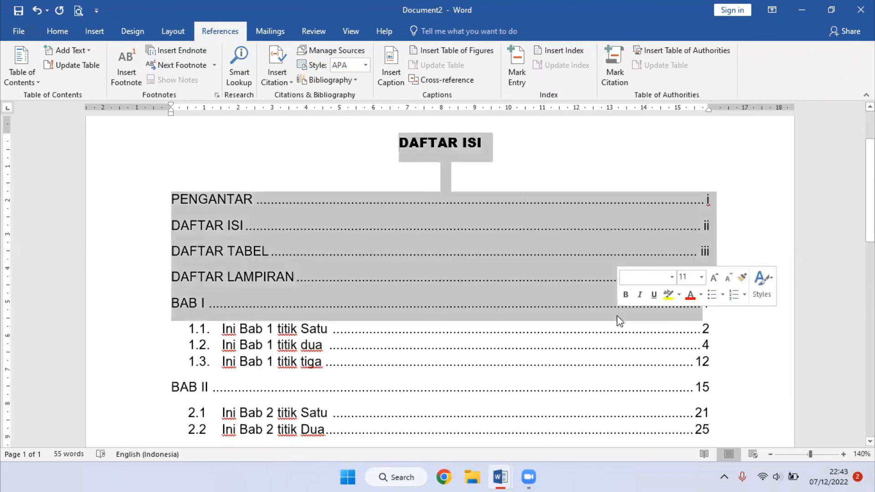
{"action": "left_click", "coordinate": [740, 334]}
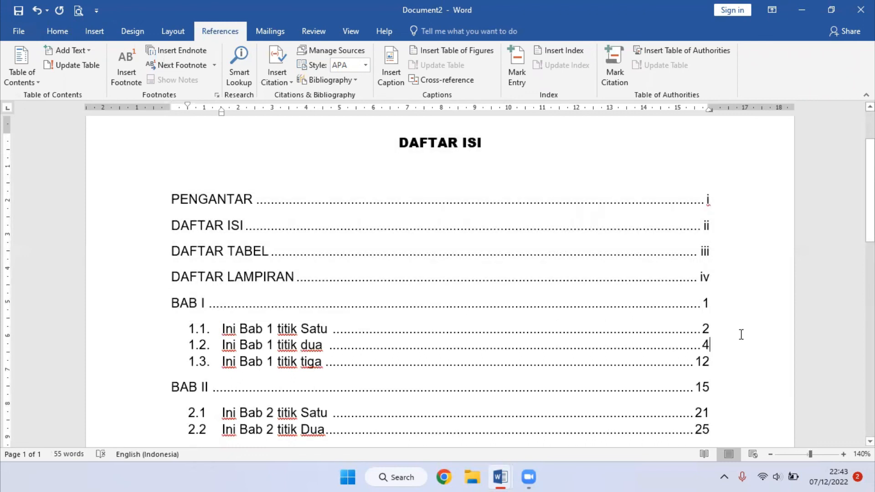